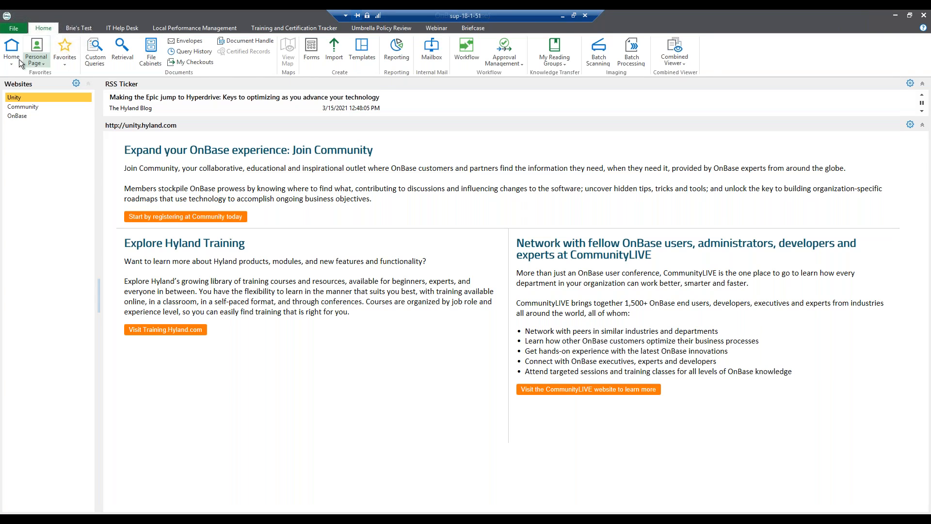
Open the Resource Request Form from the Home ribbon's Forms list.
left_click(314, 58)
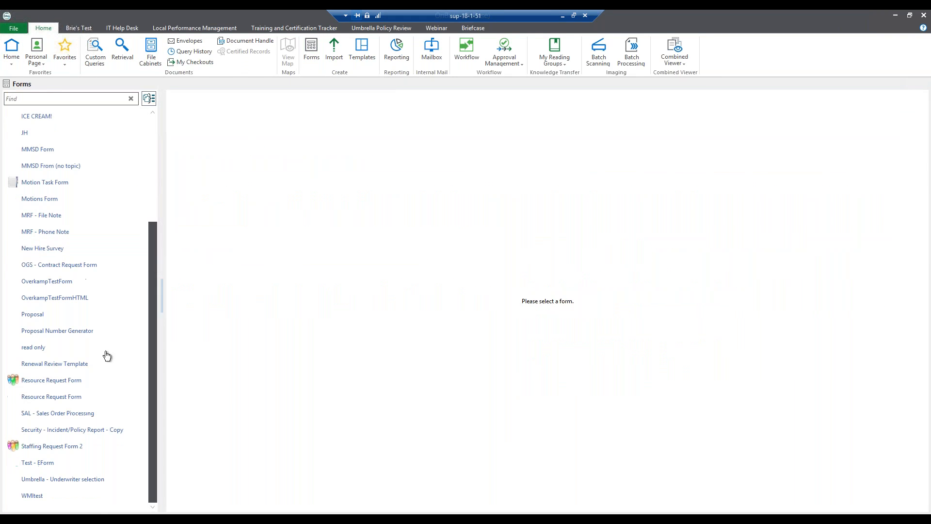
left_click(55, 404)
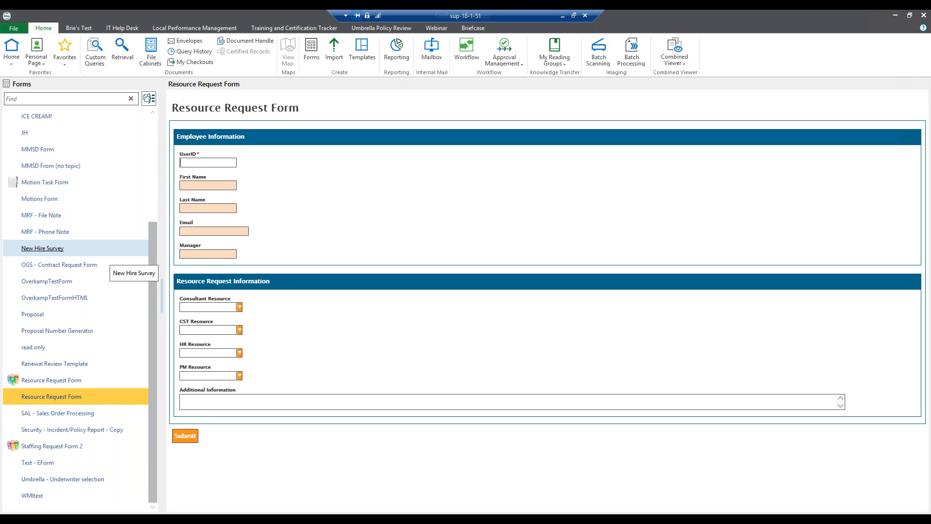
Auto-fill the form from the employee's user ID, pick a consultant resource, add note 'Please Send Help!!!!', and submit.
type("mscott")
key("Tab")
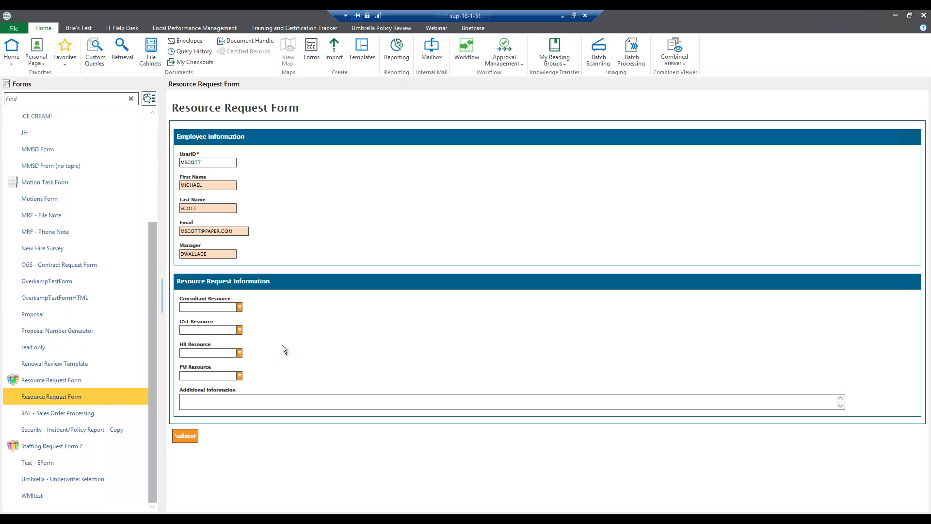
left_click(240, 308)
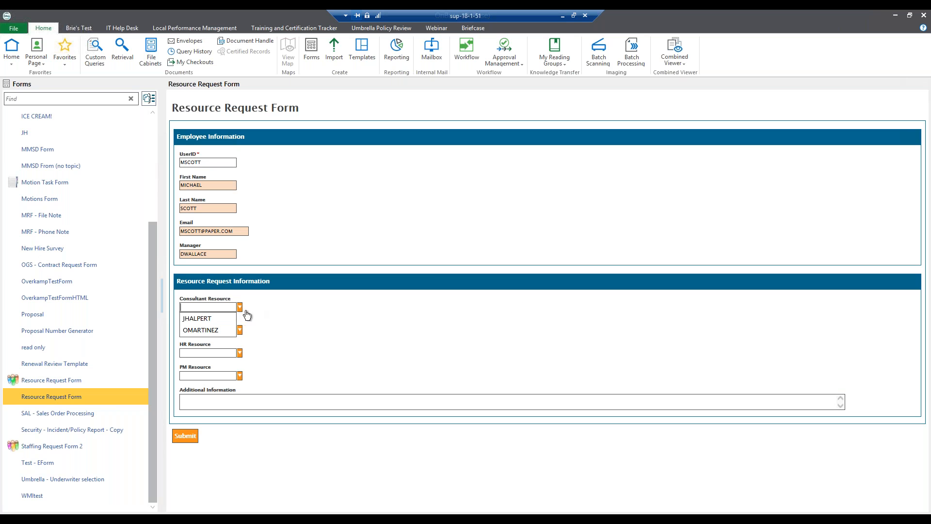
left_click(220, 317)
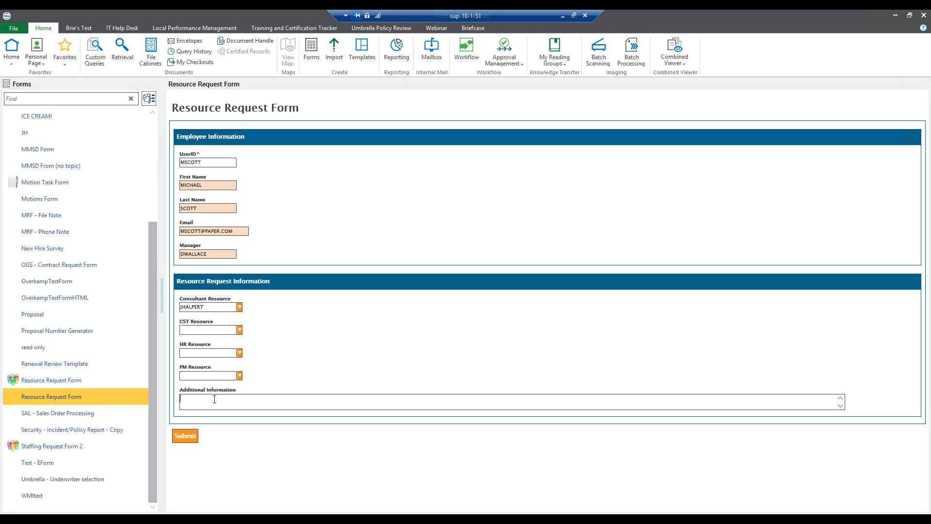
type("Please Send Help!!!!")
left_click(185, 435)
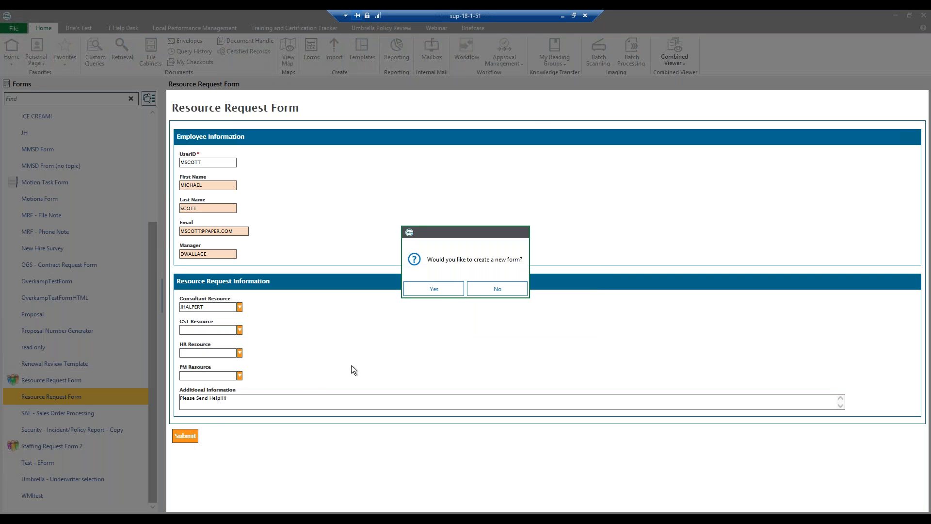
Accept the prompt to start a new blank Resource Request Form.
left_click(442, 290)
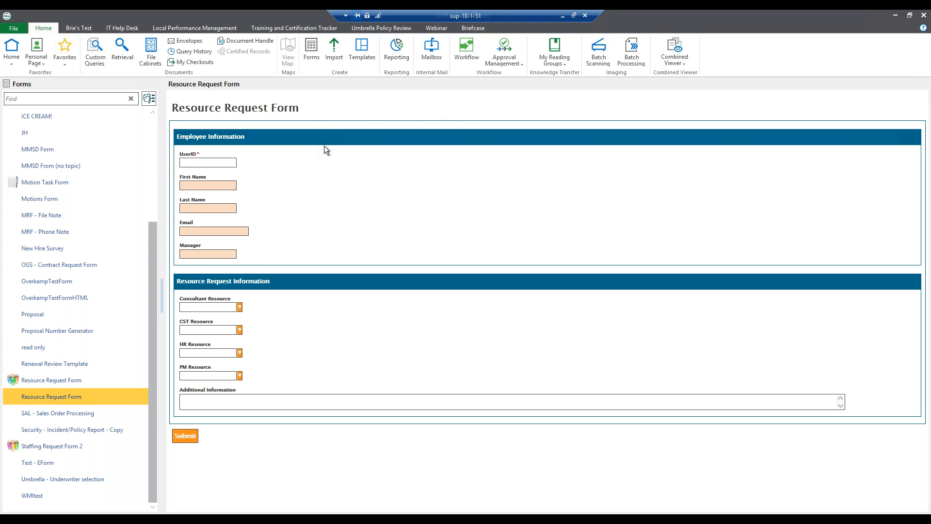
Show the Webinar Employees 'All Employees' filter listing 16 records.
left_click(441, 28)
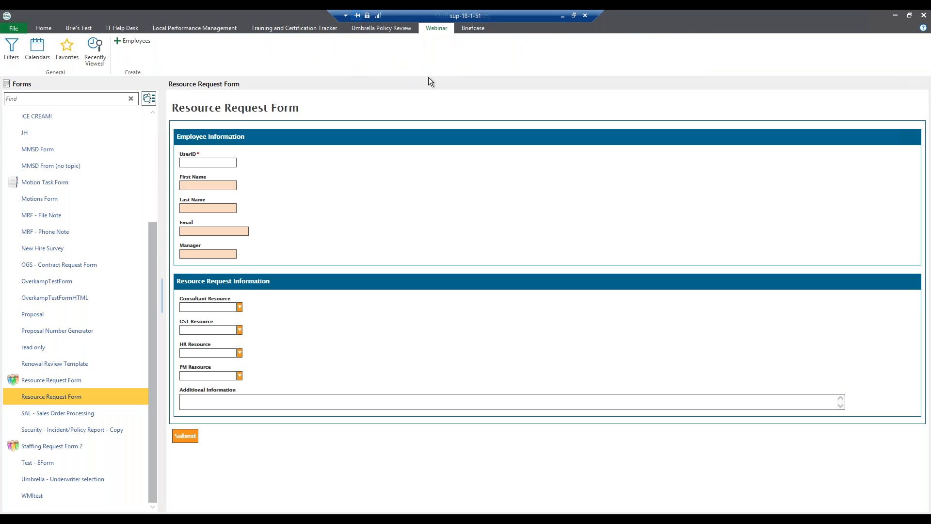
left_click(14, 55)
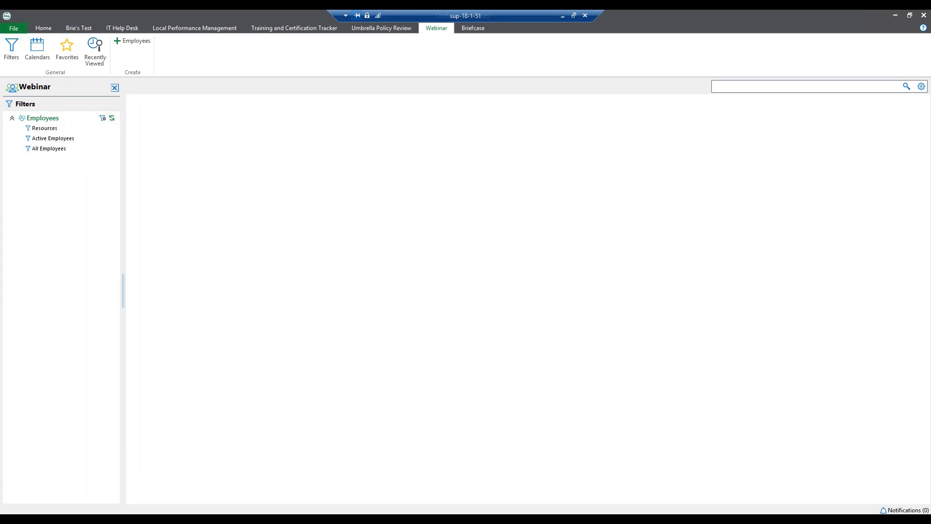
left_click(51, 149)
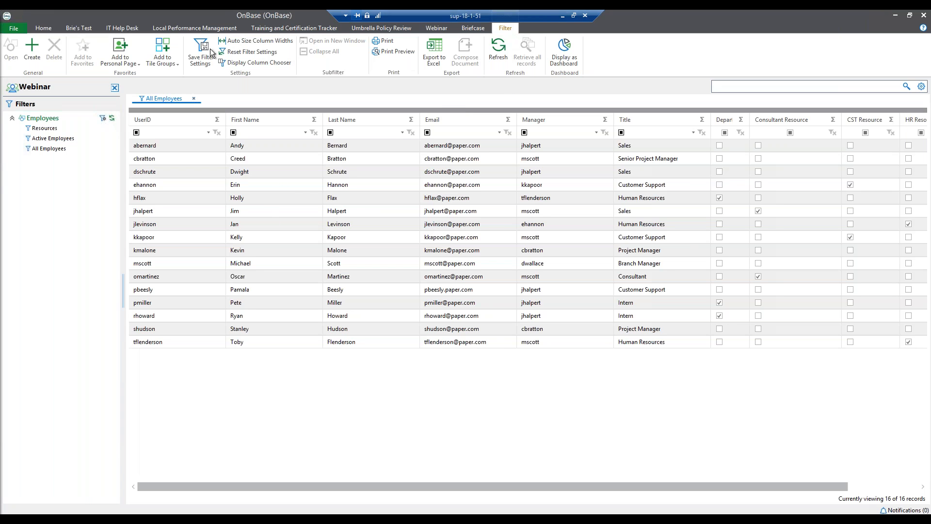
left_click(440, 27)
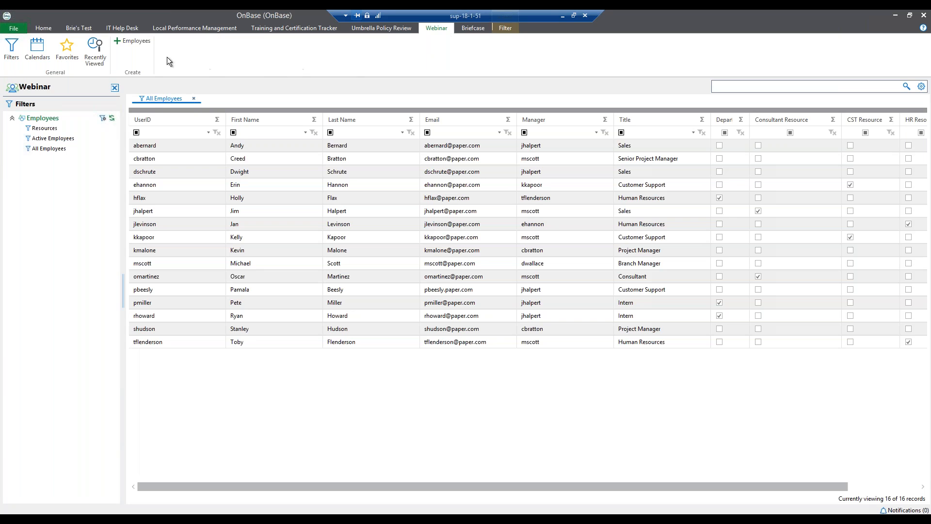
Start a new employee record and enter the user ID, first and last name, and e-mail address.
left_click(144, 42)
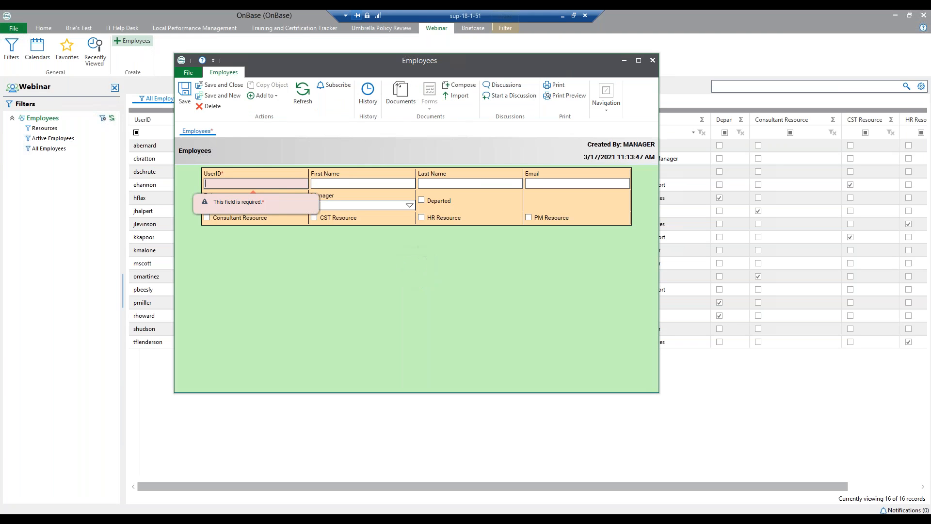
left_click_drag(397, 57, 423, 63)
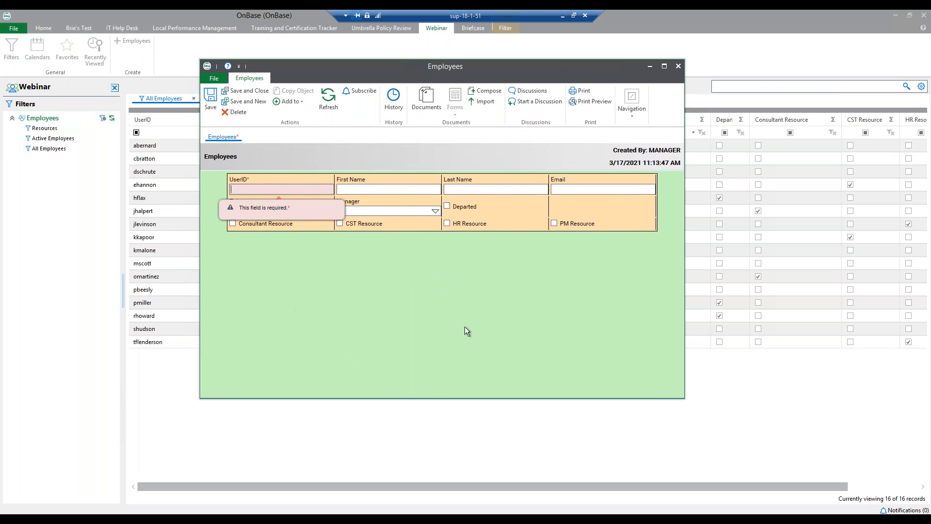
left_click(106, 318)
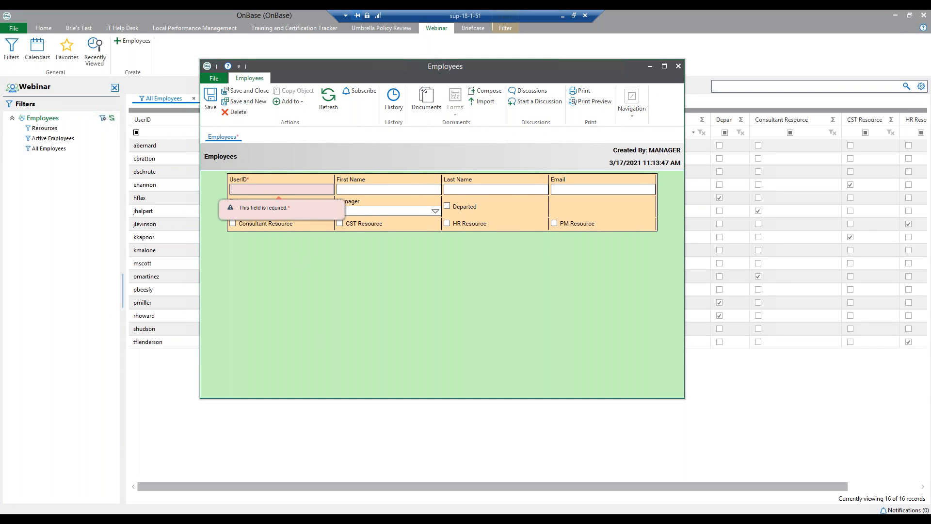
left_click(281, 200)
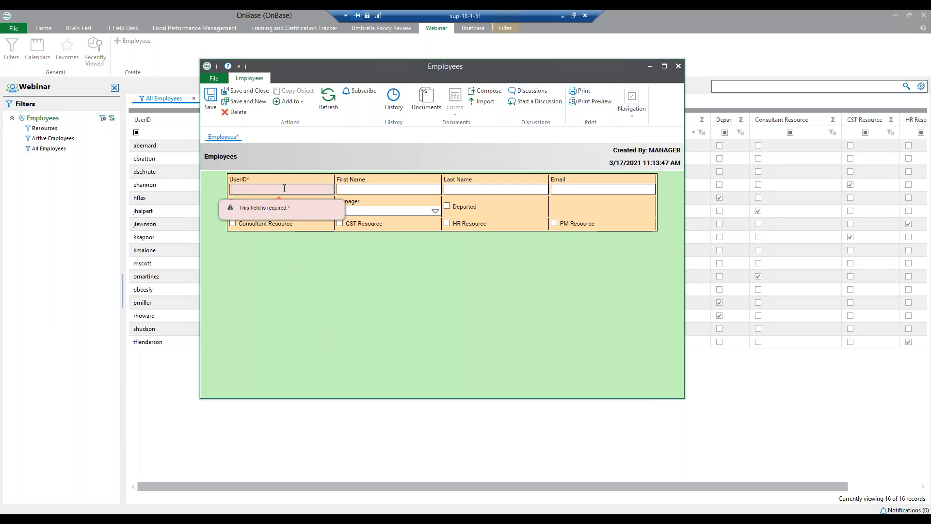
type("amartin")
key("Tab")
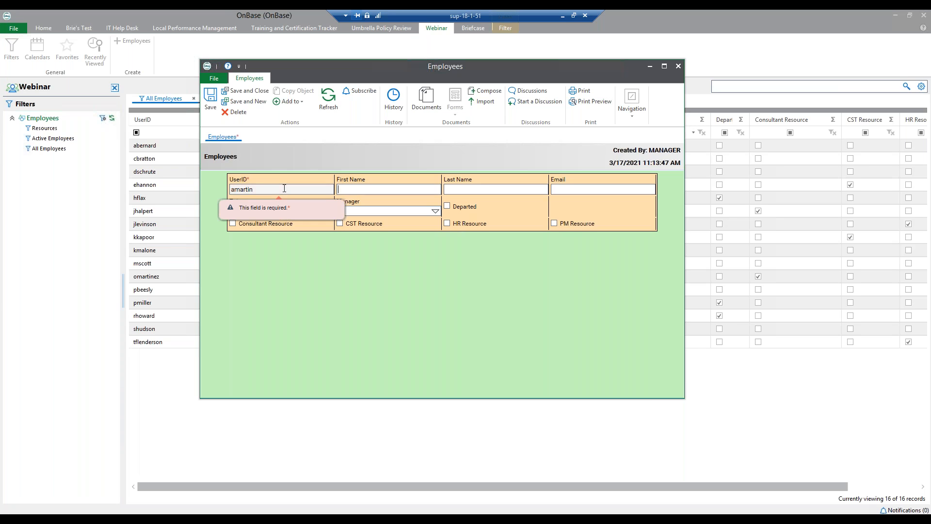
type("Anghel")
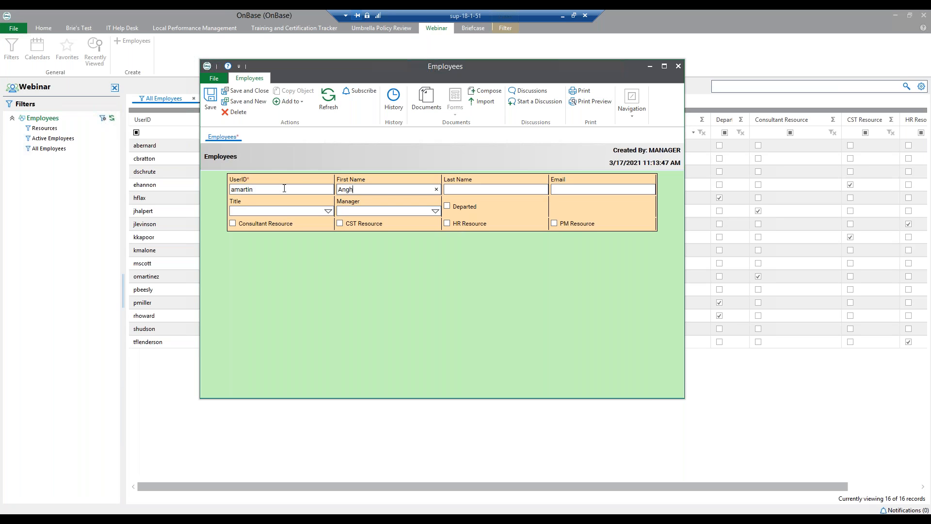
key("BackSpace")
key("BackSpace")
key("BackSpace")
type("ela")
key("Tab")
type("Mar")
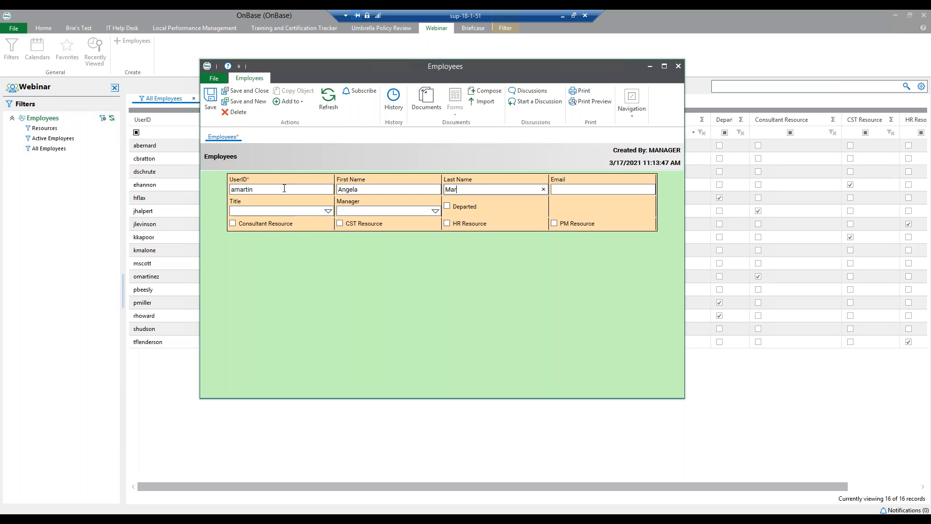
type("tin")
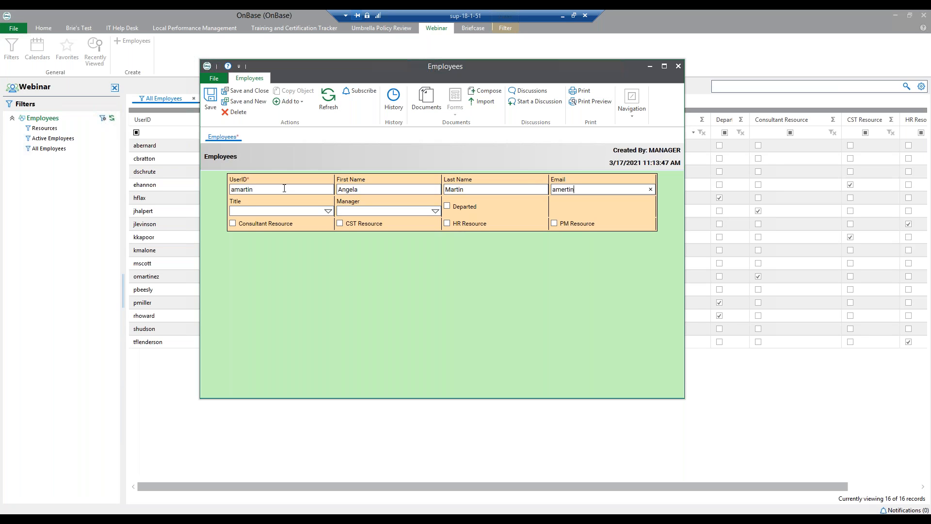
Set title Project Manager, assign a manager, tick PM Resource, save, and view the Resources filter.
left_click(328, 211)
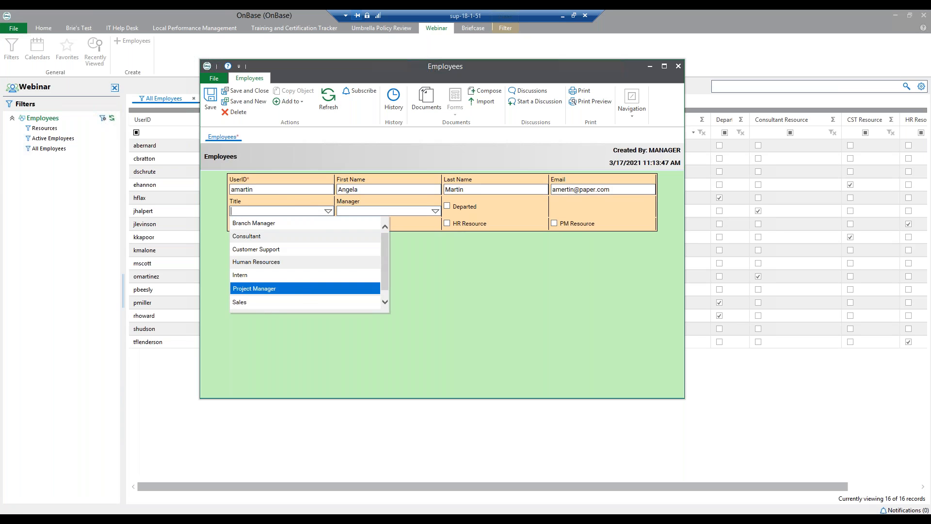
left_click(306, 288)
left_click(432, 212)
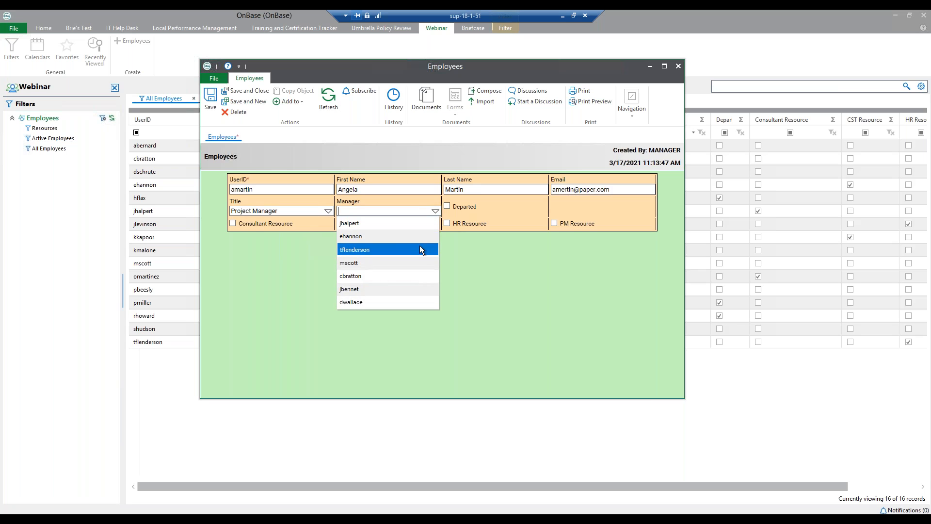
left_click(355, 237)
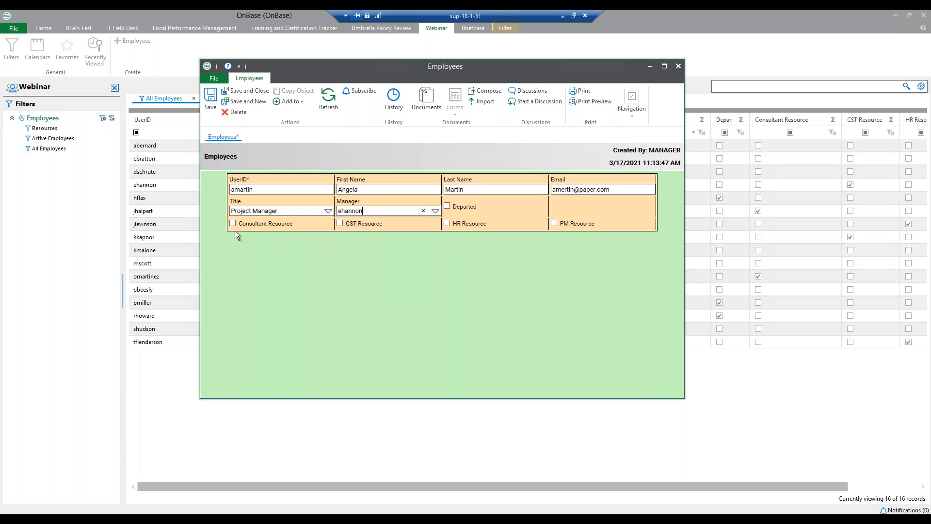
left_click(555, 224)
left_click(232, 92)
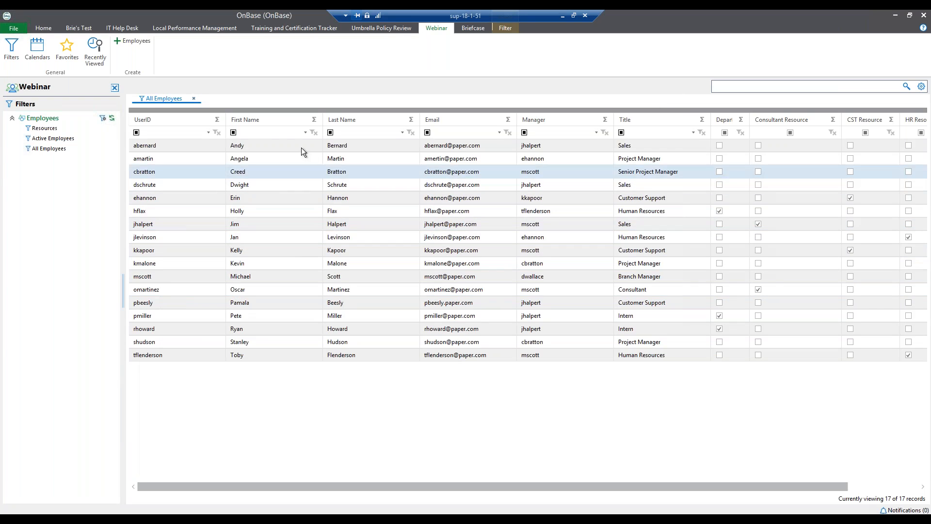
left_click(200, 156)
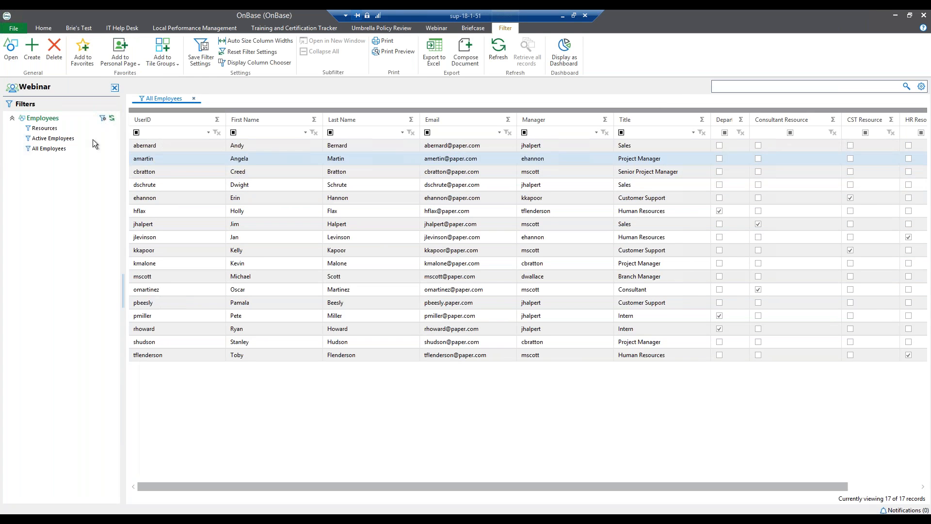
left_click(50, 129)
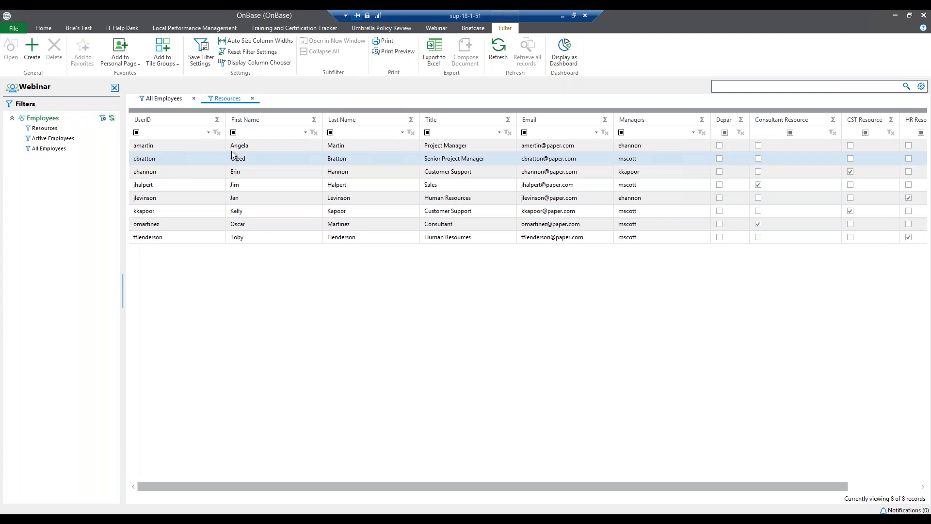
Browse Active Employees, then return to All Employees (17 records) and widen the Departed column.
left_click(217, 145)
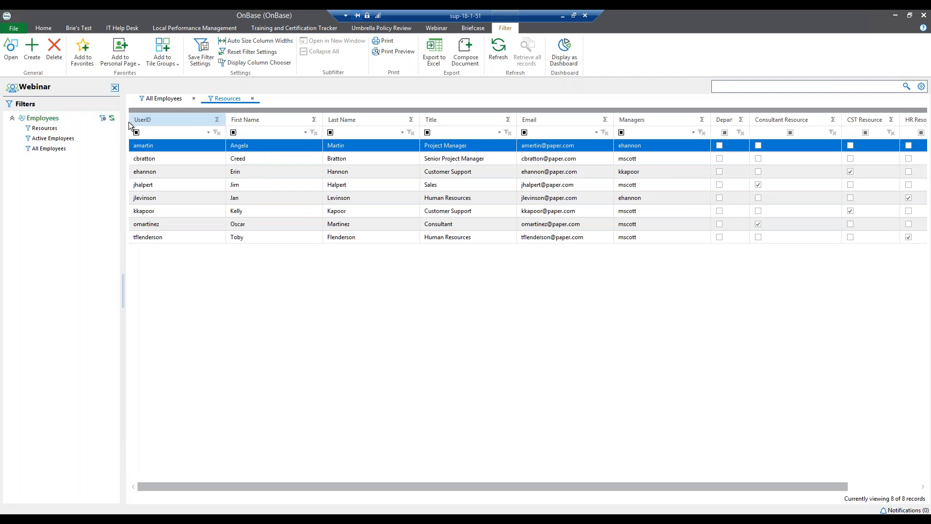
left_click(70, 140)
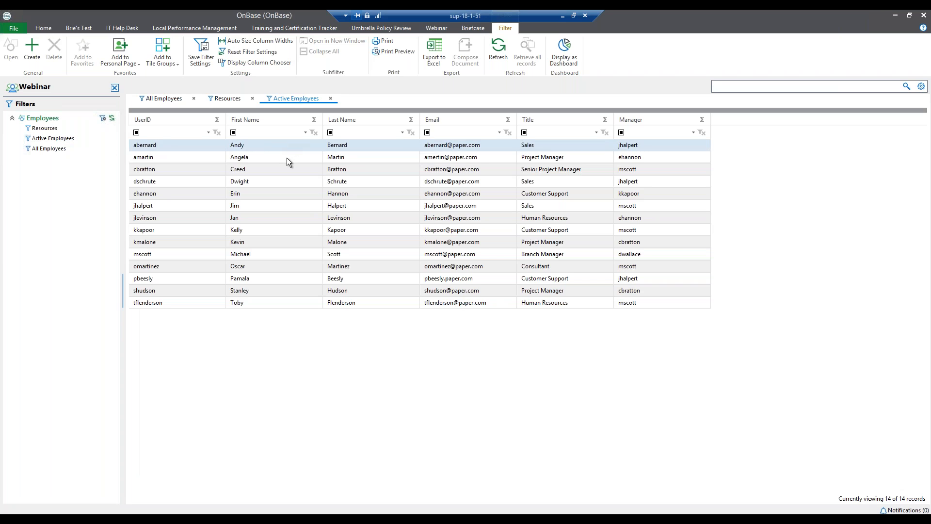
left_click(287, 158)
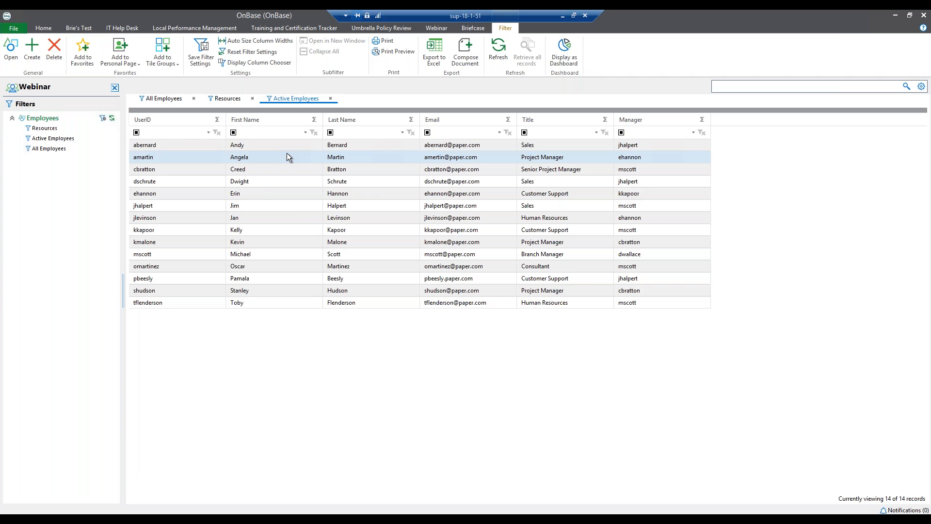
left_click(288, 154)
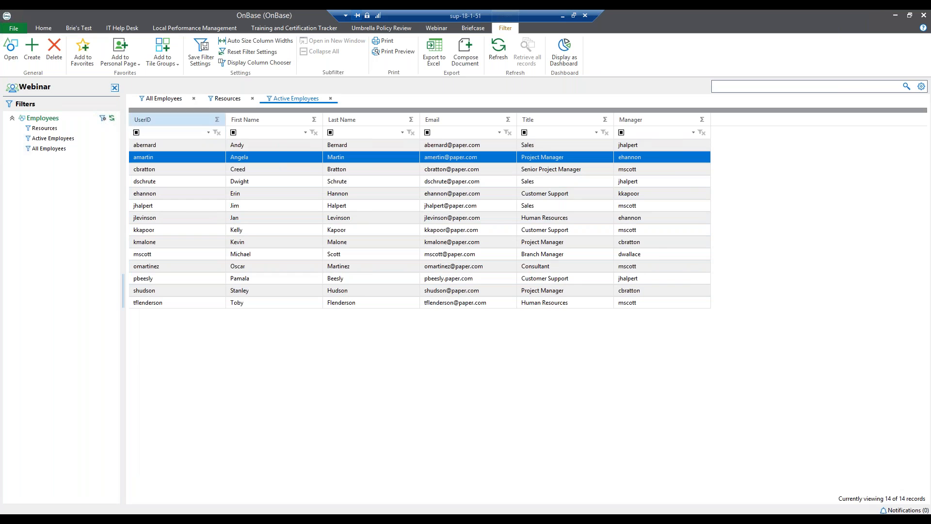
left_click(174, 98)
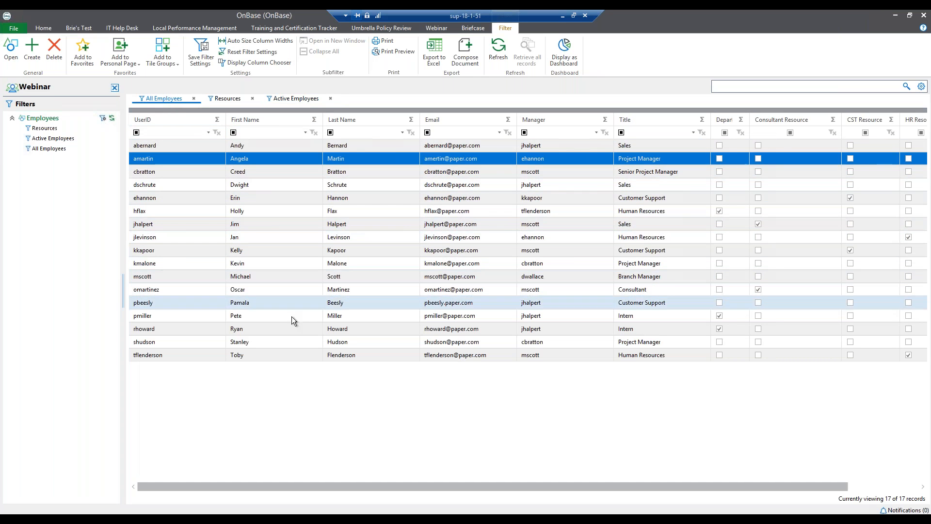
left_click(296, 331)
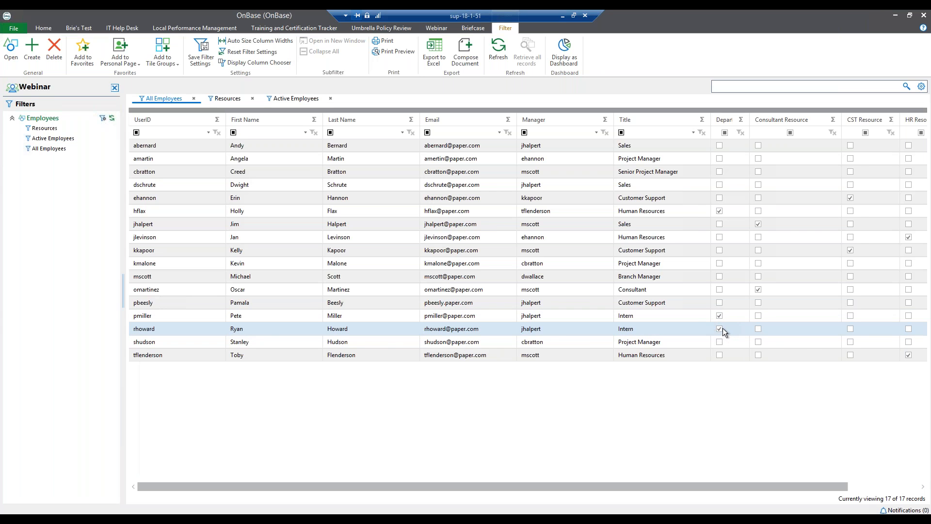
left_click_drag(750, 118, 774, 118)
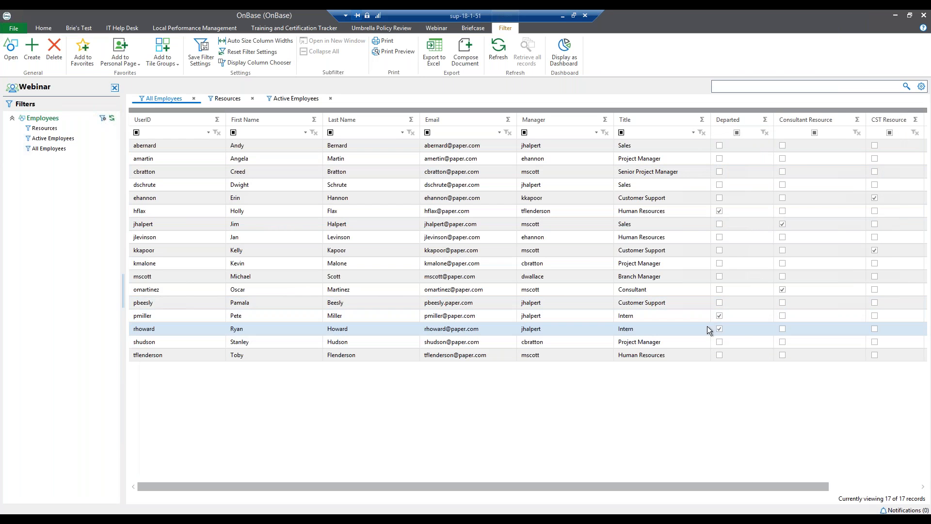
Clear Departed on the second Intern's employee record and save it.
double_click(741, 329)
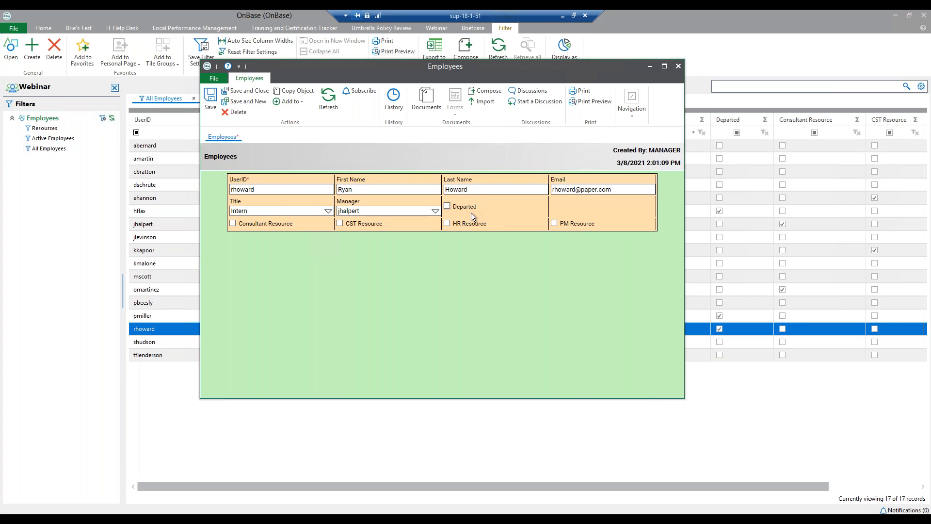
left_click(232, 90)
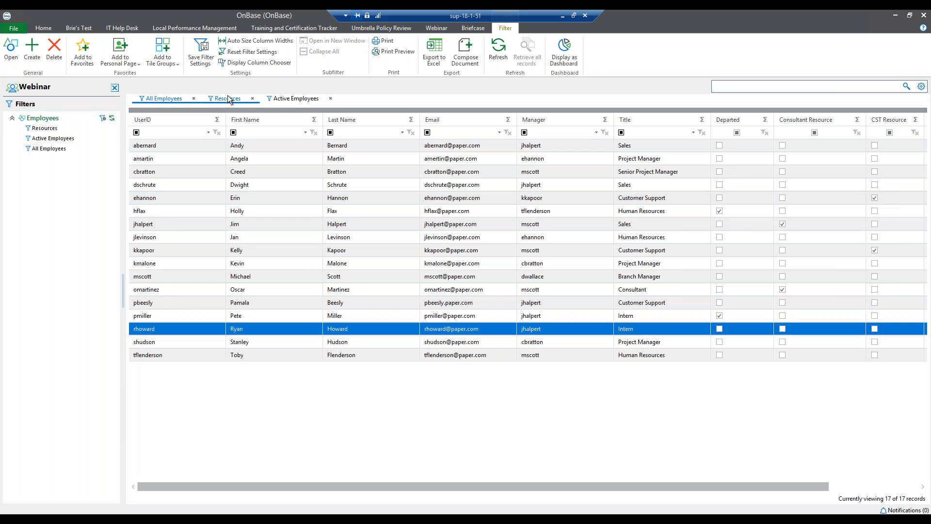
In Active Employees, change the reactivated Intern's title to Sales and save the record.
left_click(291, 98)
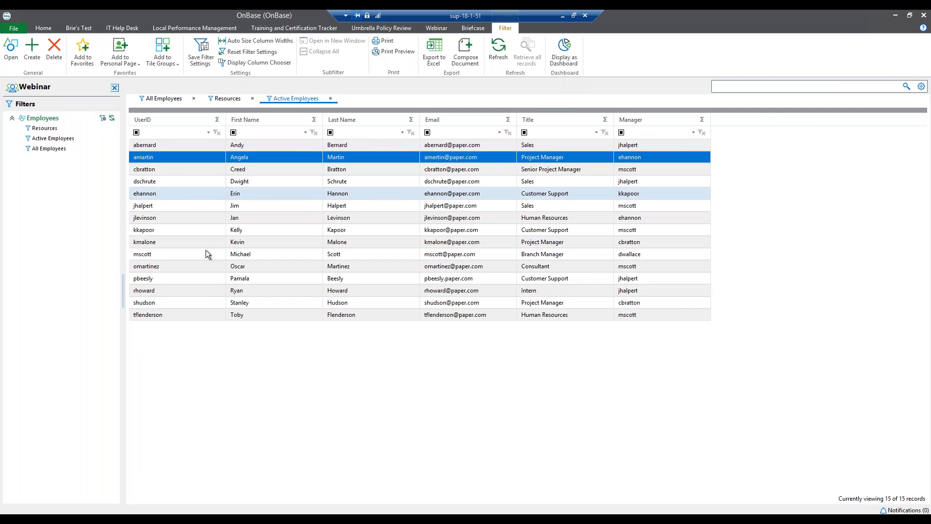
left_click(473, 294)
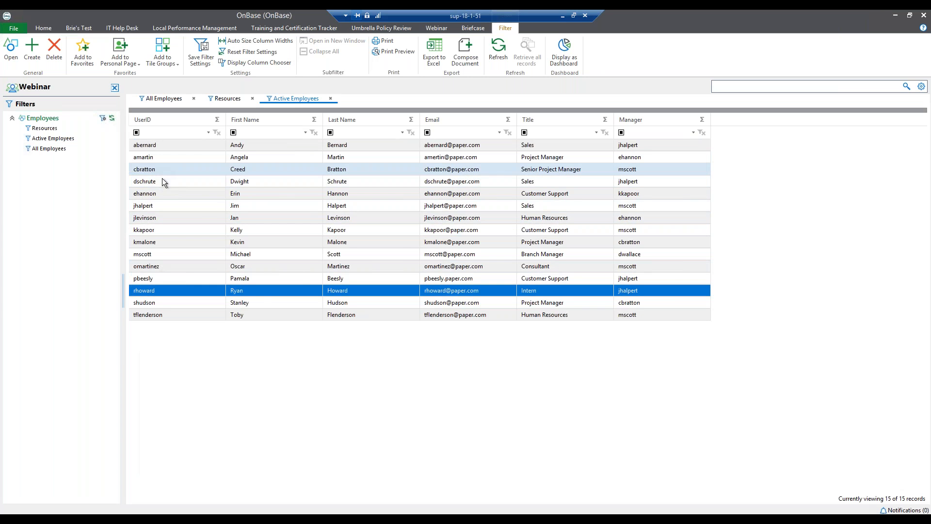
double_click(543, 291)
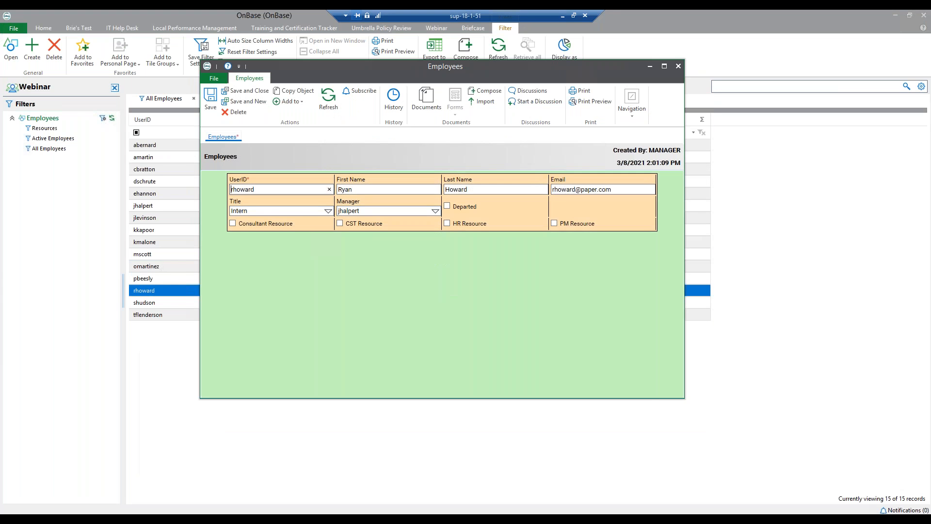
left_click(328, 213)
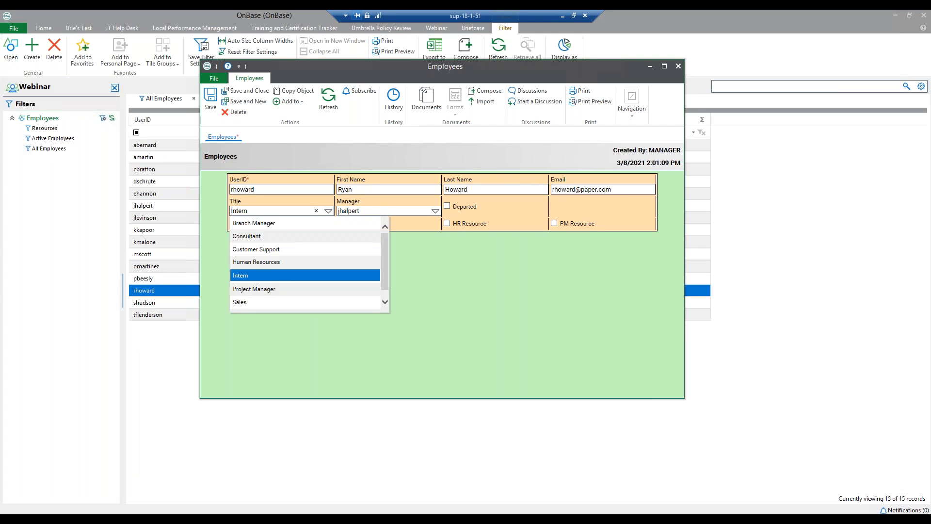
scroll(324, 281, "down", 1)
left_click(270, 292)
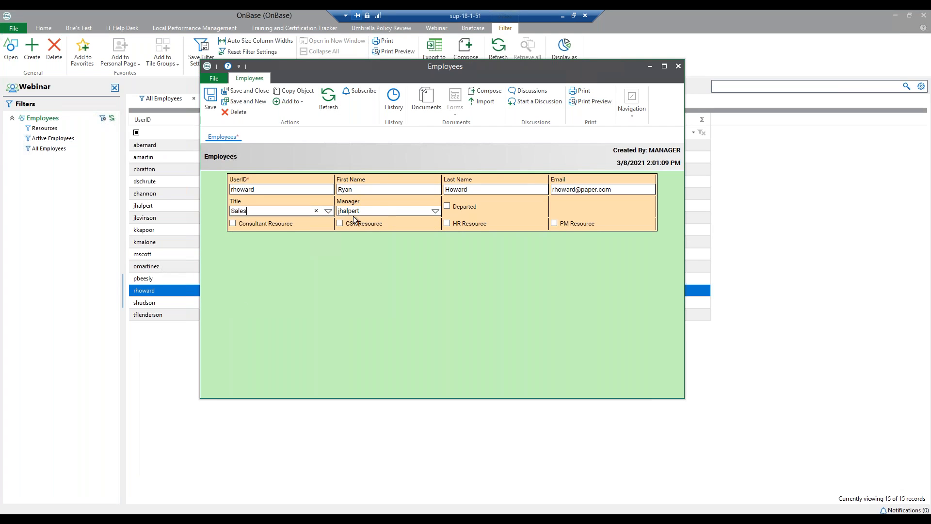
left_click(251, 93)
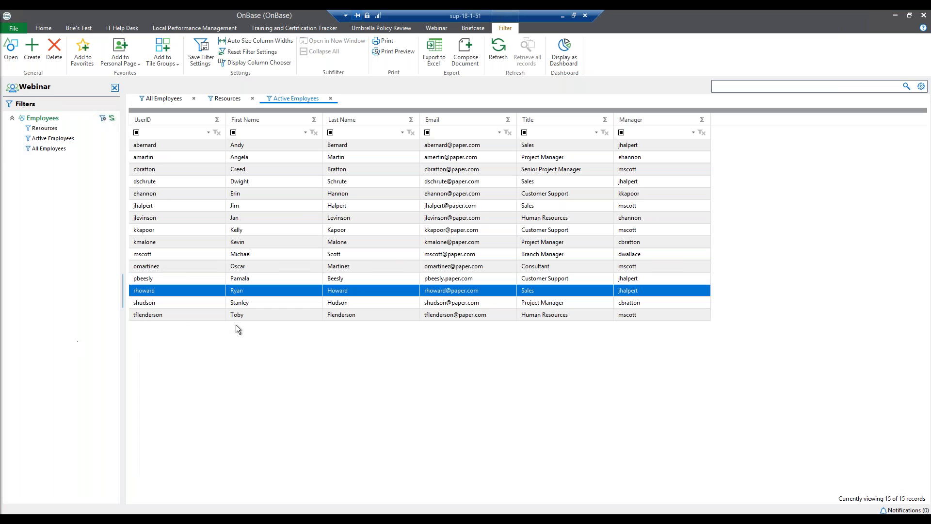
Assign a different manager to the Branch Manager's employee record and save it.
left_click(188, 254)
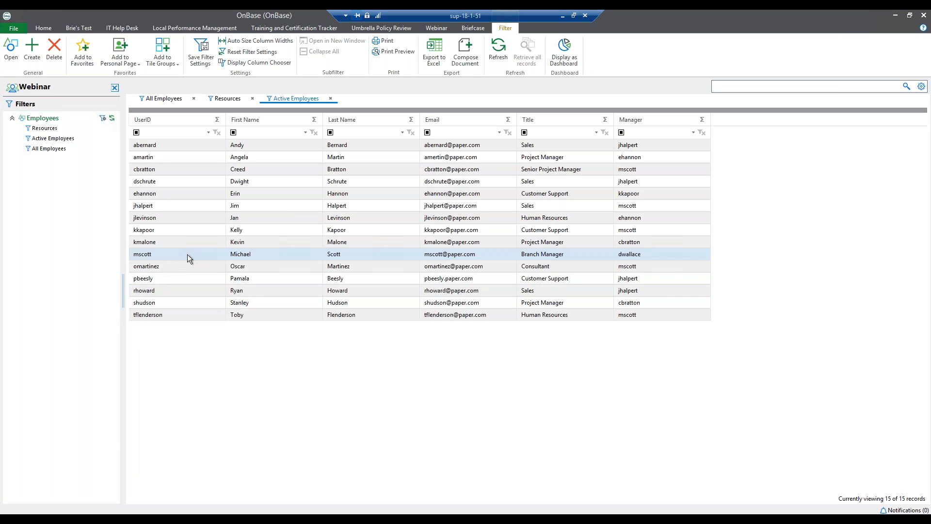
double_click(266, 252)
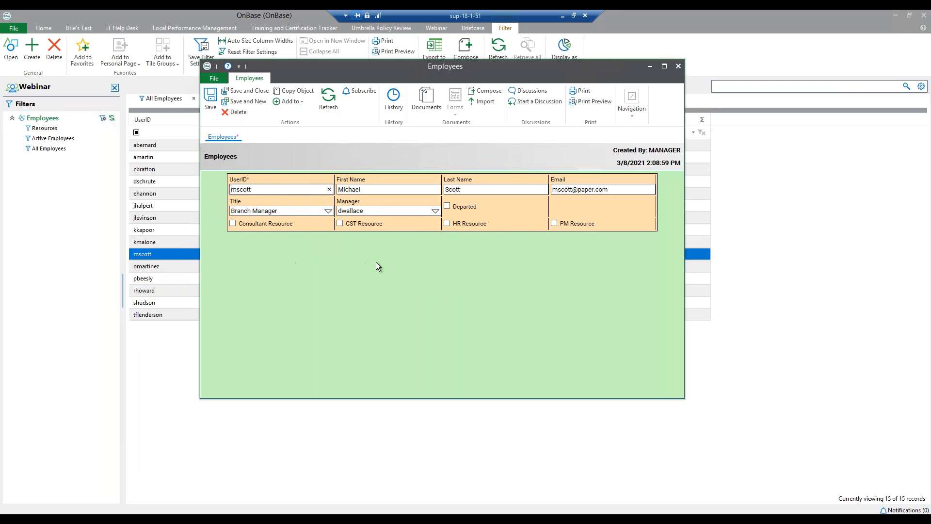
left_click(435, 211)
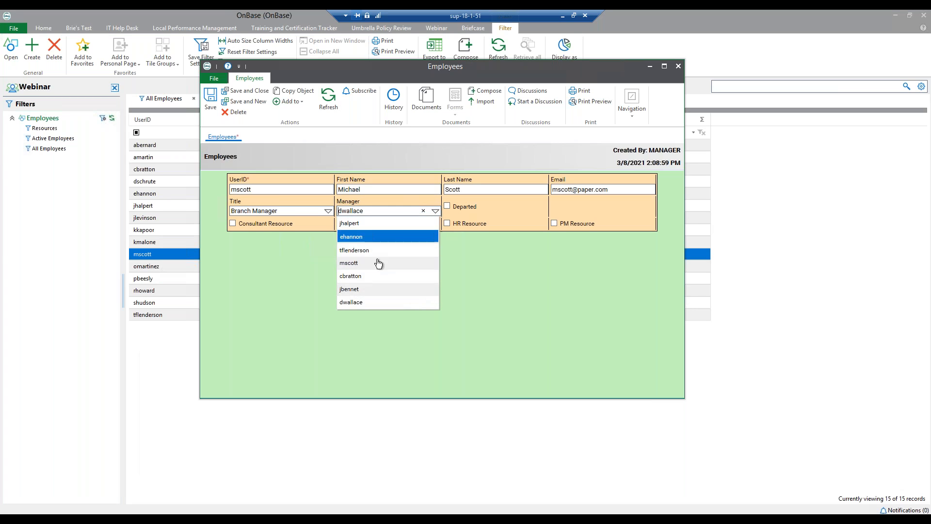
left_click(367, 289)
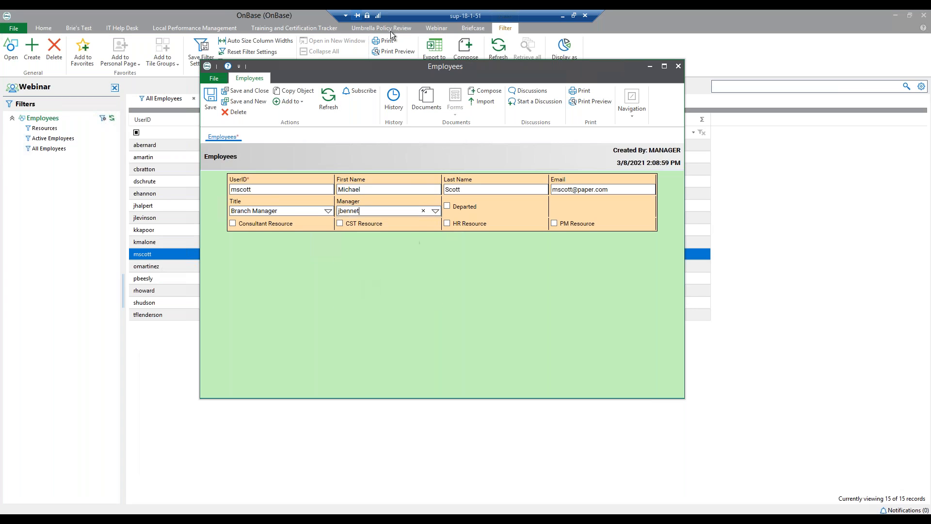
left_click(259, 92)
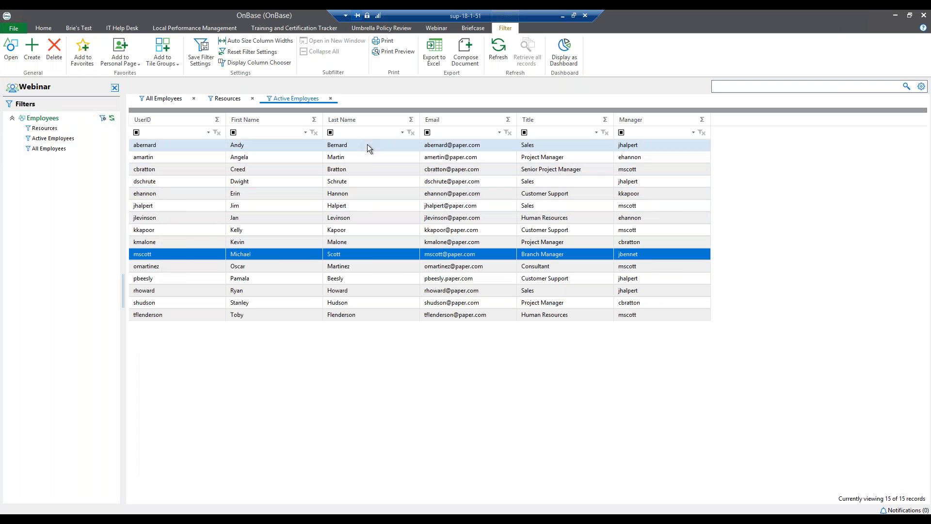
Open a Resource Request Form and enter the Branch Manager's user ID to auto-fill their details.
left_click(43, 27)
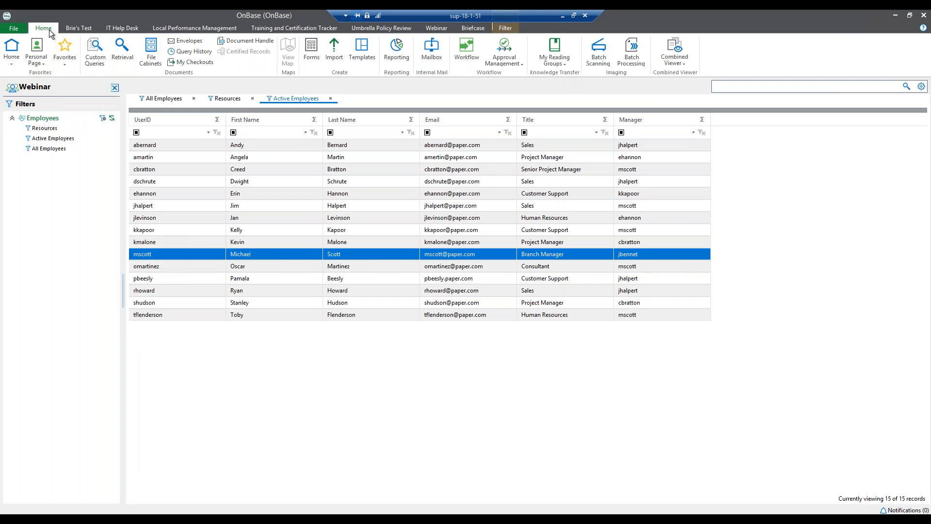
left_click(312, 59)
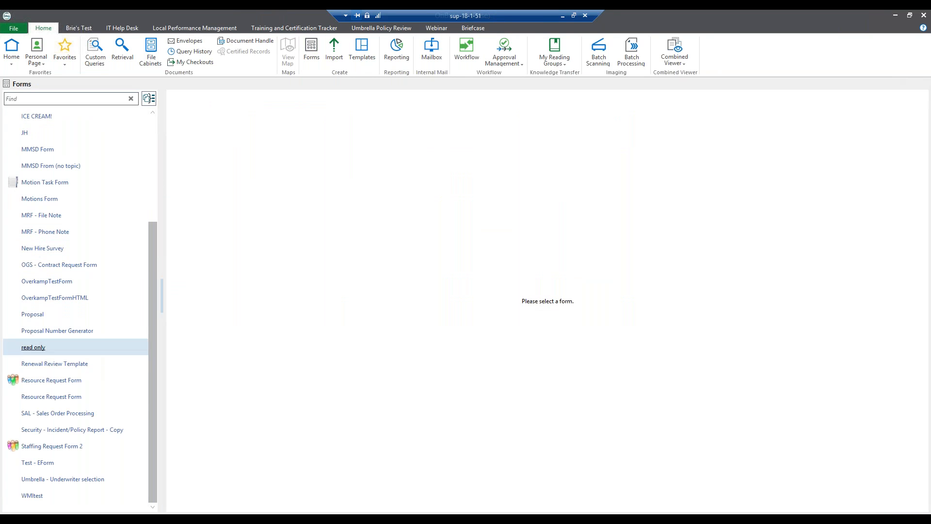
left_click(52, 397)
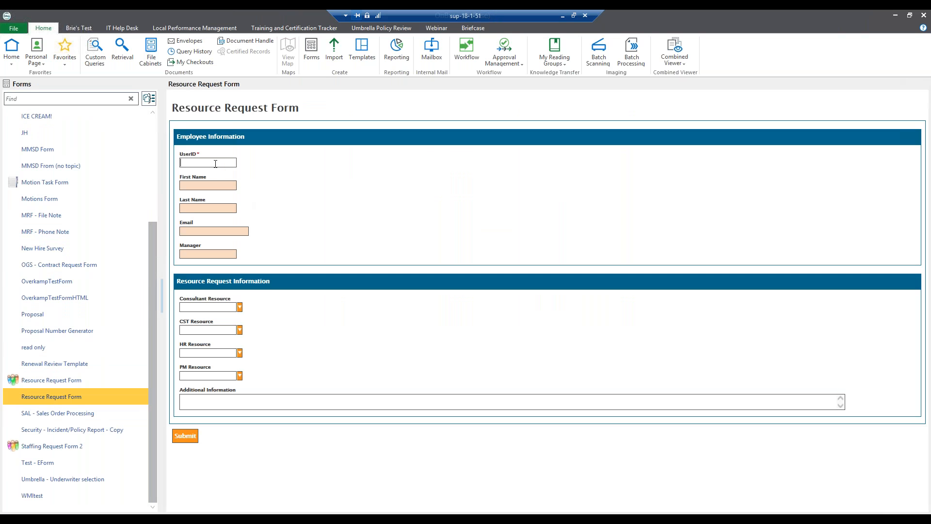
type("mscott")
key("Tab")
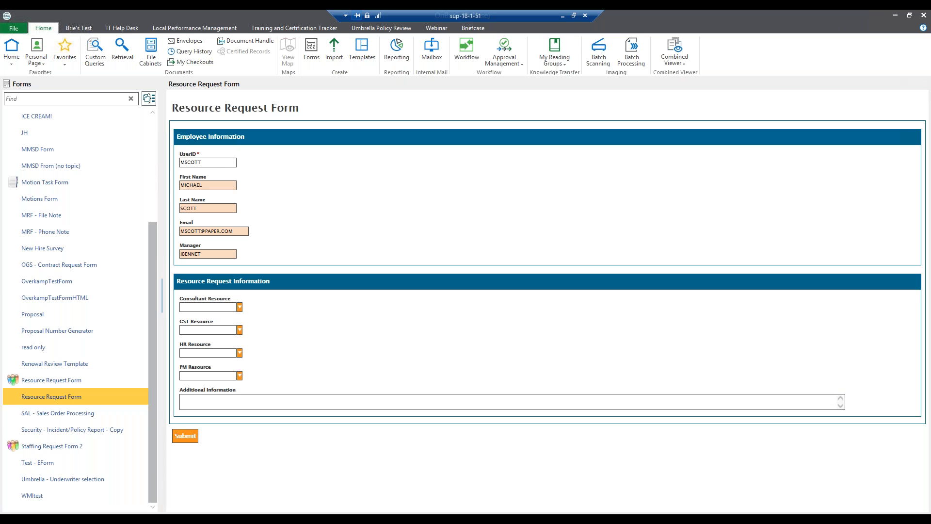
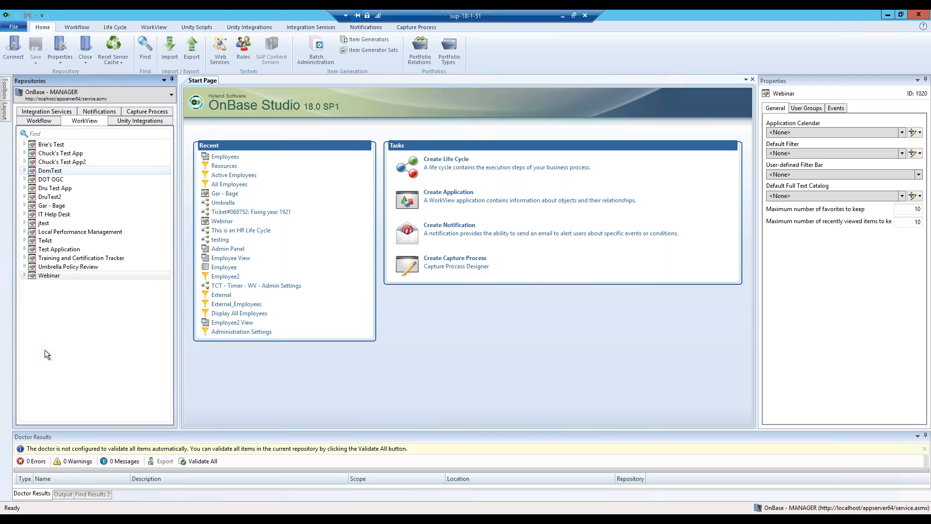
Select the Webinar application in the WorkView Repositories tree to show its properties.
left_click(66, 276)
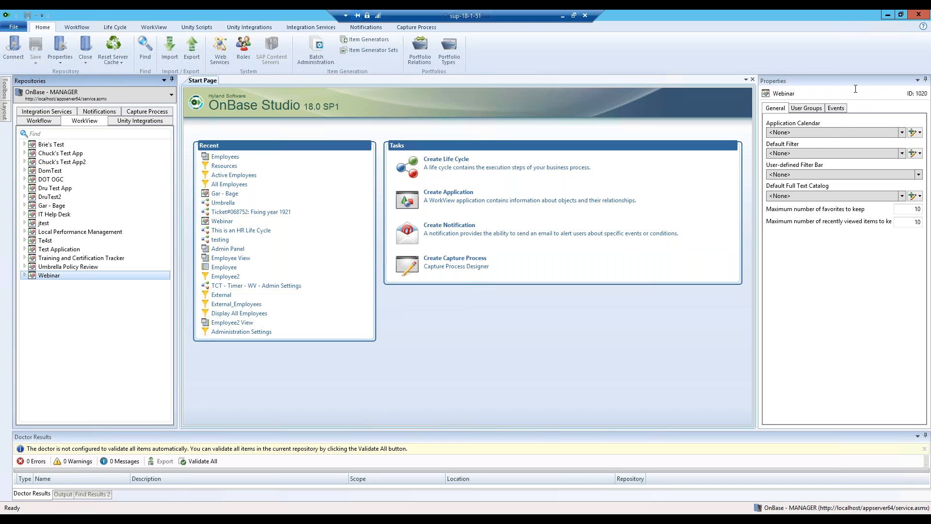
Undock the Properties panel and dock it to the left, beside the Repositories tree.
left_click_drag(845, 83, 542, 254)
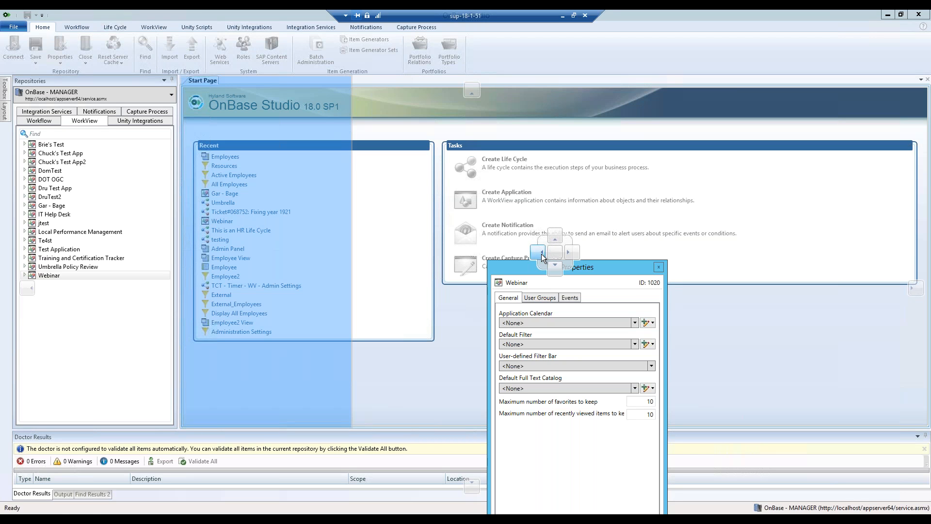
left_click_drag(542, 255, 542, 255)
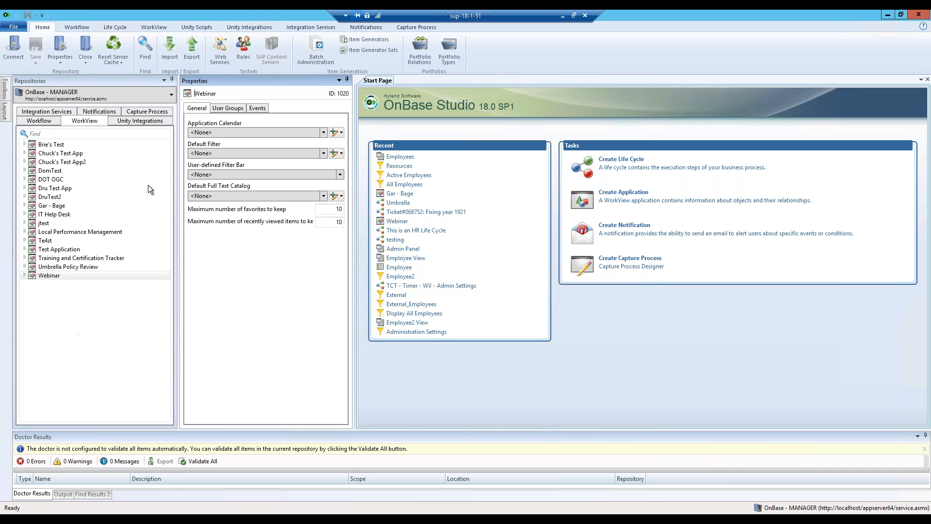
Expand Webinar > Classes and select the Employees class to list its attributes.
right_click(79, 298)
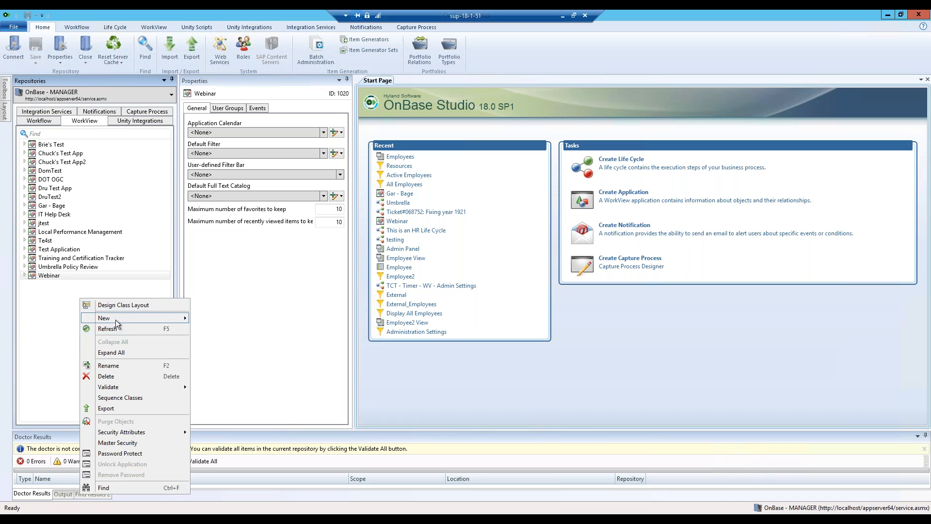
mouse_move(116, 319)
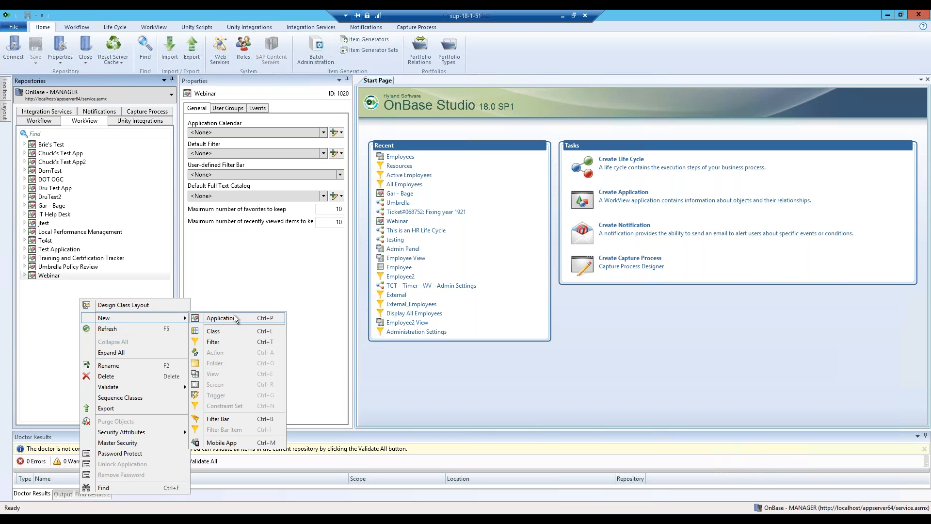
left_click(56, 297)
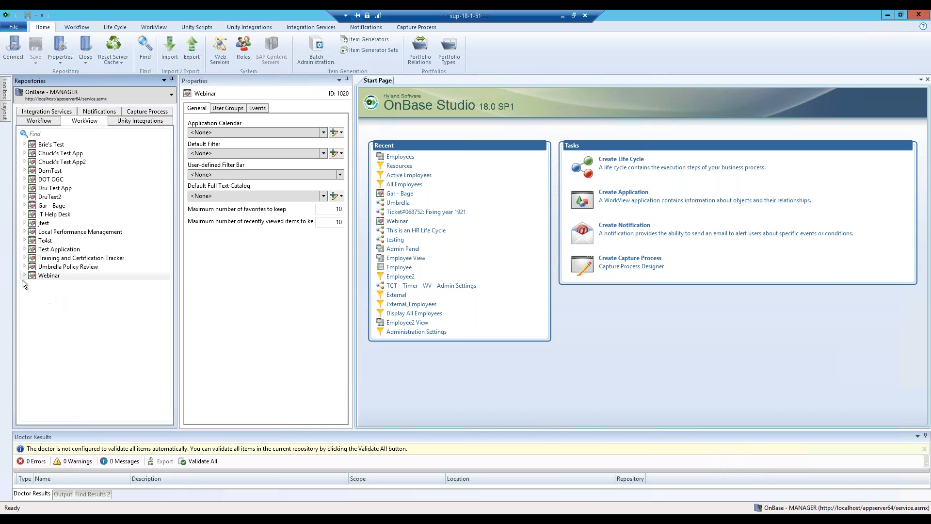
left_click(25, 275)
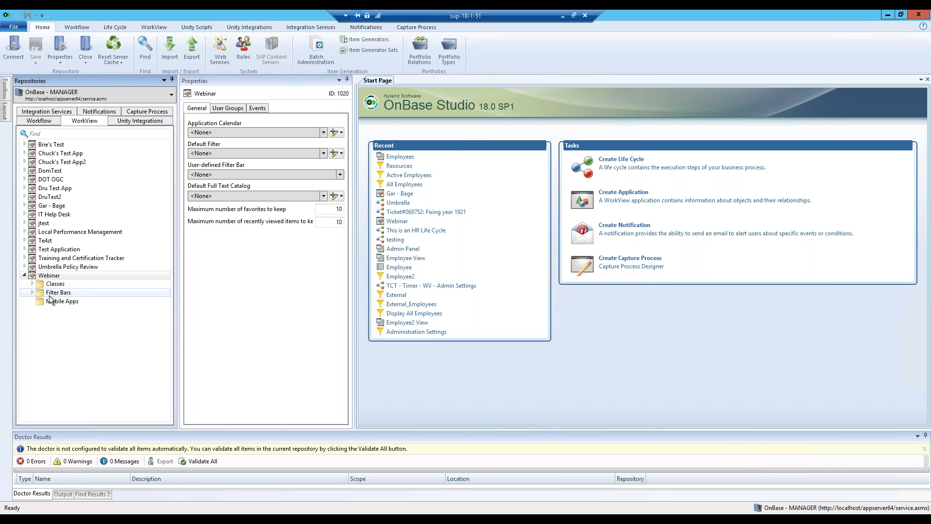
left_click(33, 283)
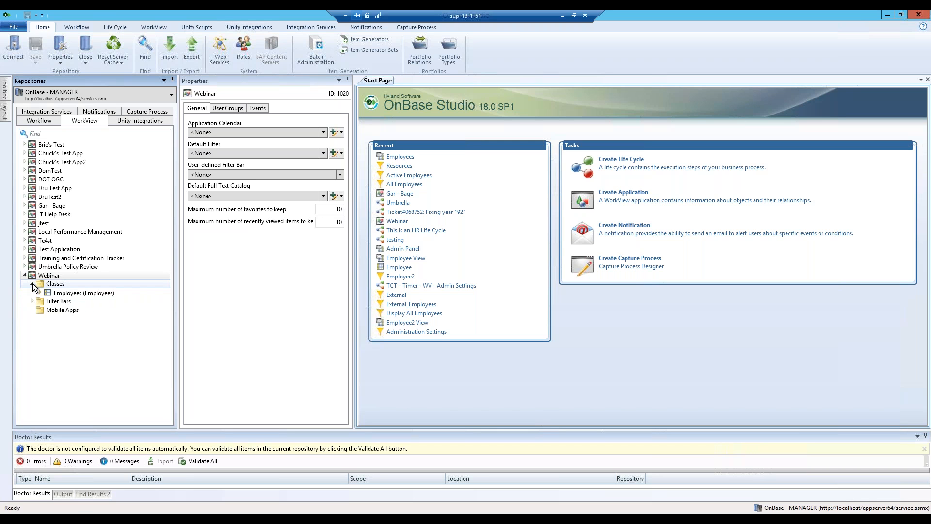
left_click(88, 295)
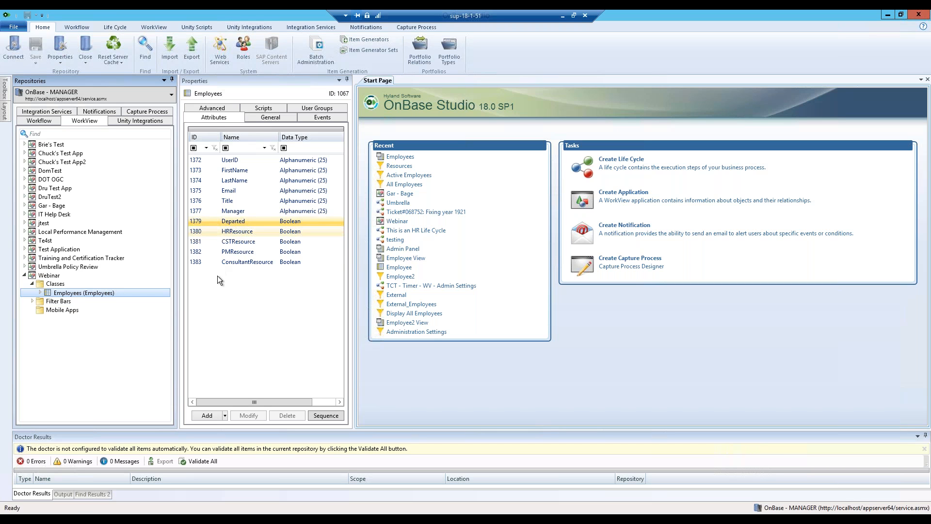
Add an Alphanumeric 25 attribute named Phone to Employees and save the repository.
left_click(209, 298)
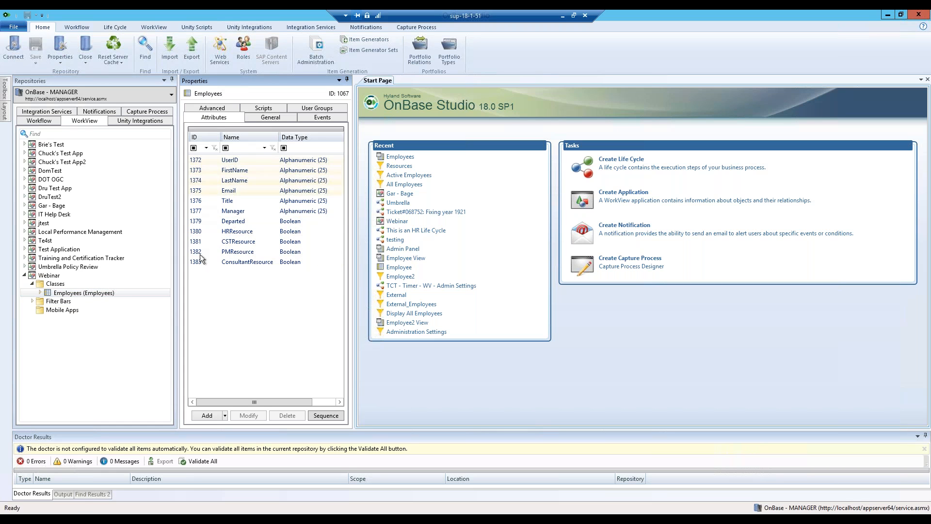
left_click(215, 416)
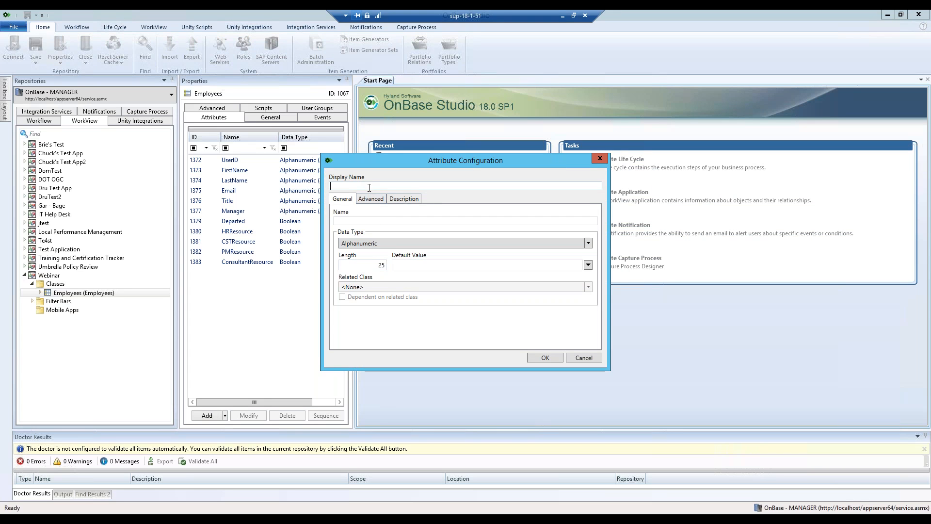
type("Phone")
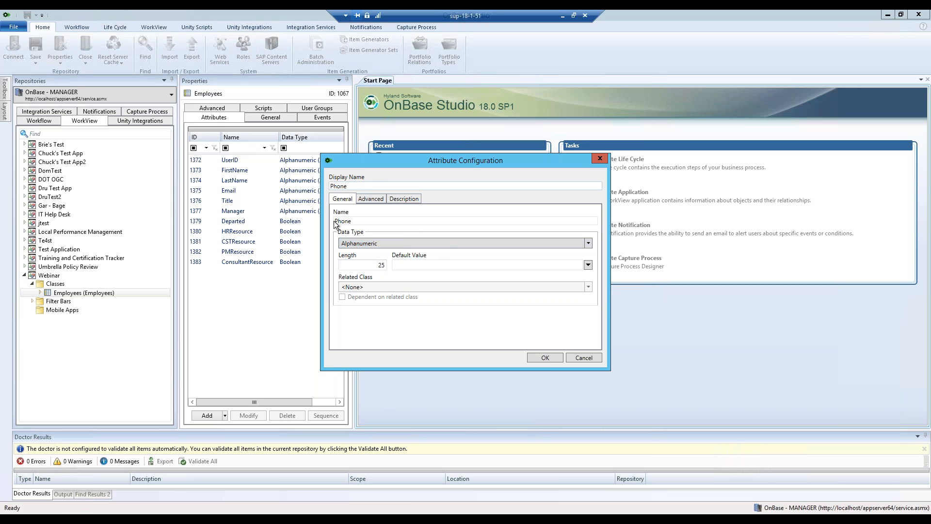
left_click(545, 357)
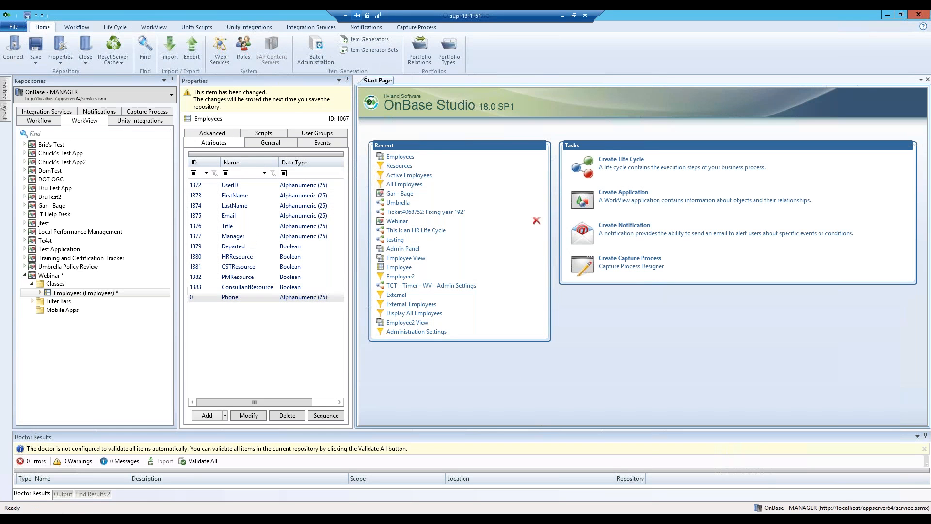
left_click(200, 298)
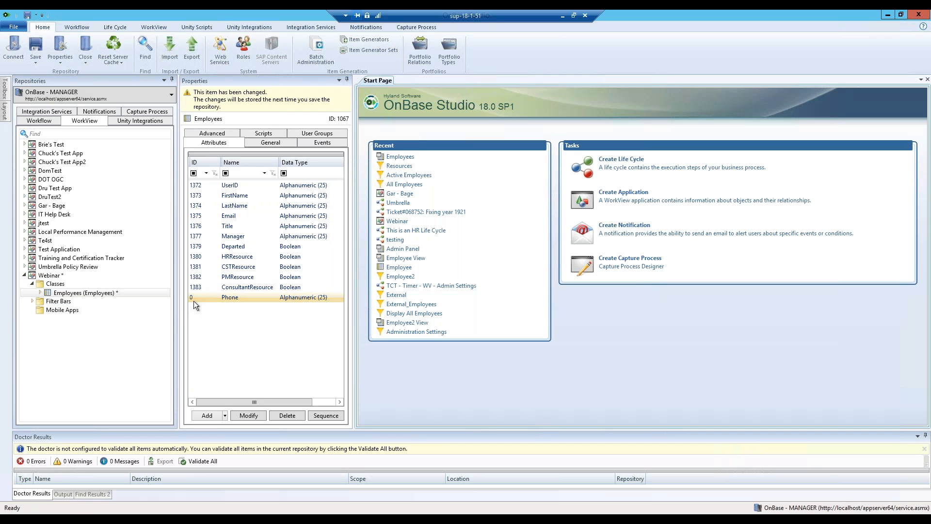
left_click(35, 46)
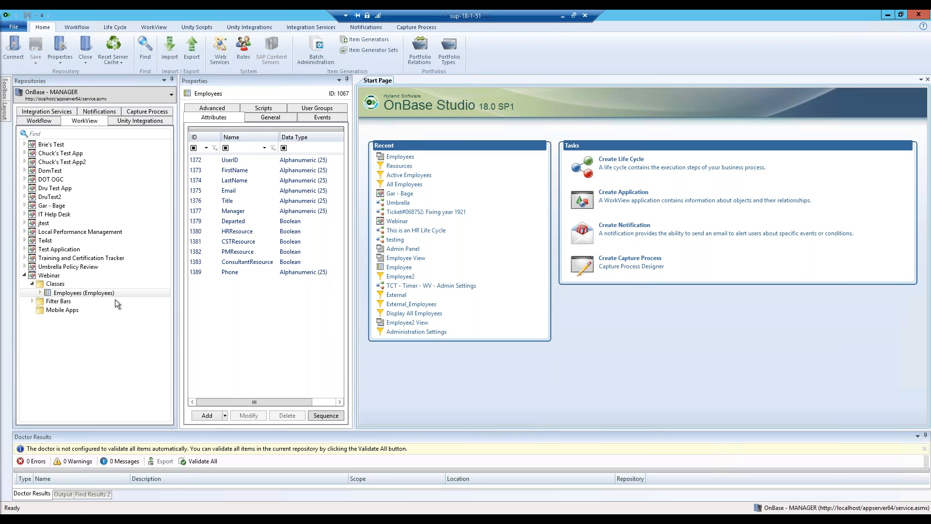
Expand Employees > Filters and select the All Employees filter.
left_click(40, 292)
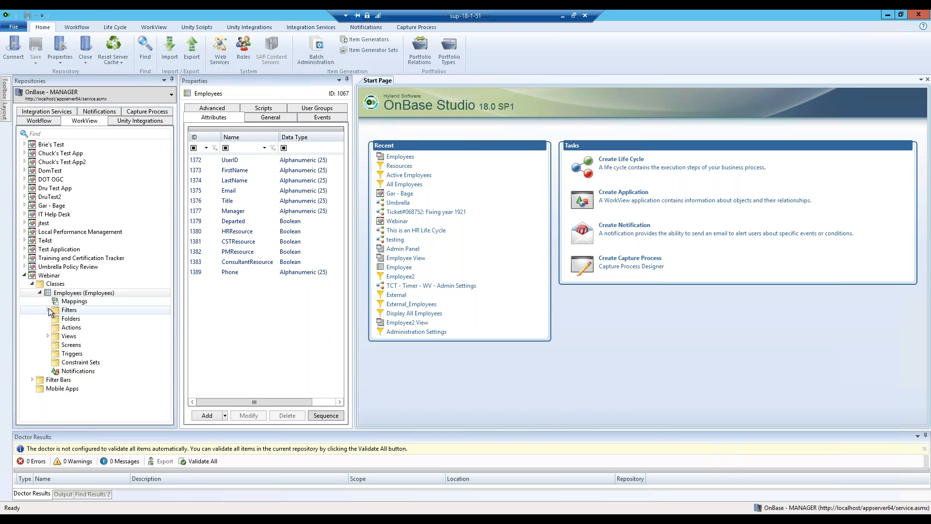
left_click(48, 310)
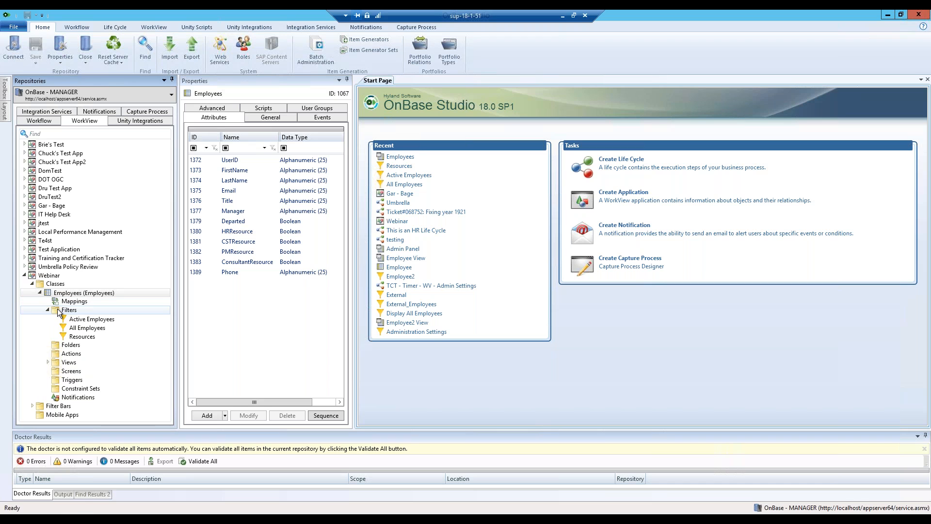
left_click(96, 328)
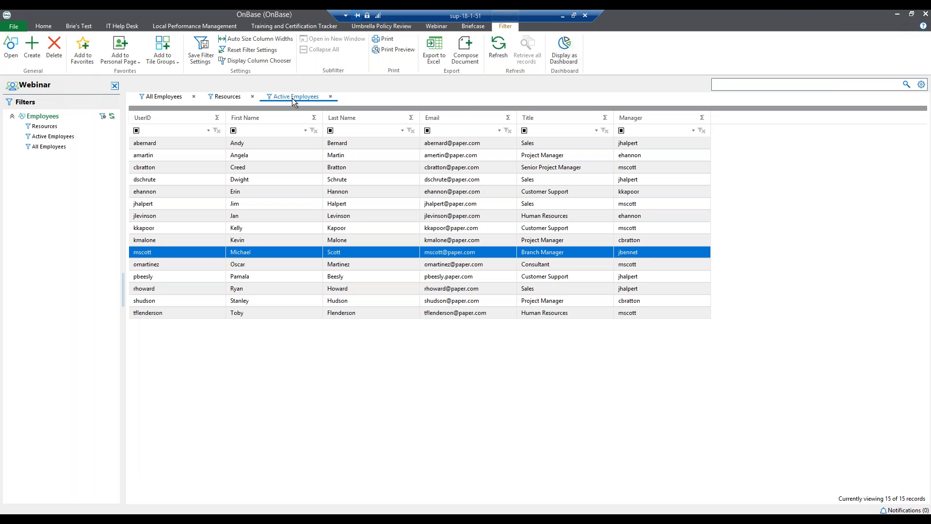
Compare All Employees (17 records) with Active Employees (15 records), then return to Studio.
left_click(170, 95)
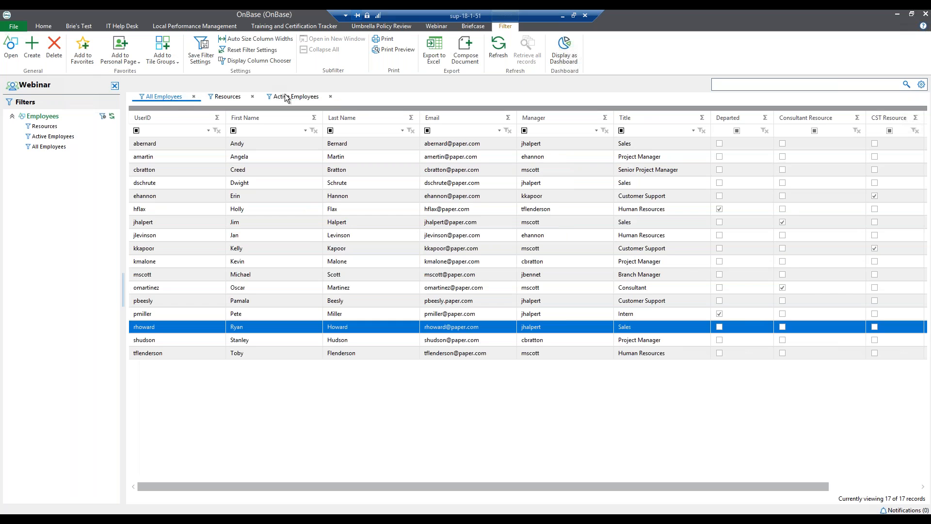
left_click(172, 97)
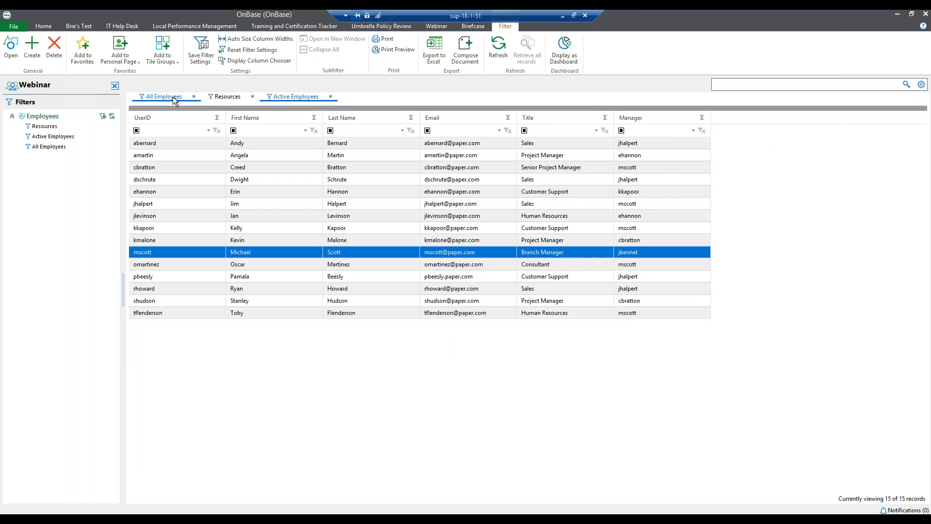
left_click(303, 95)
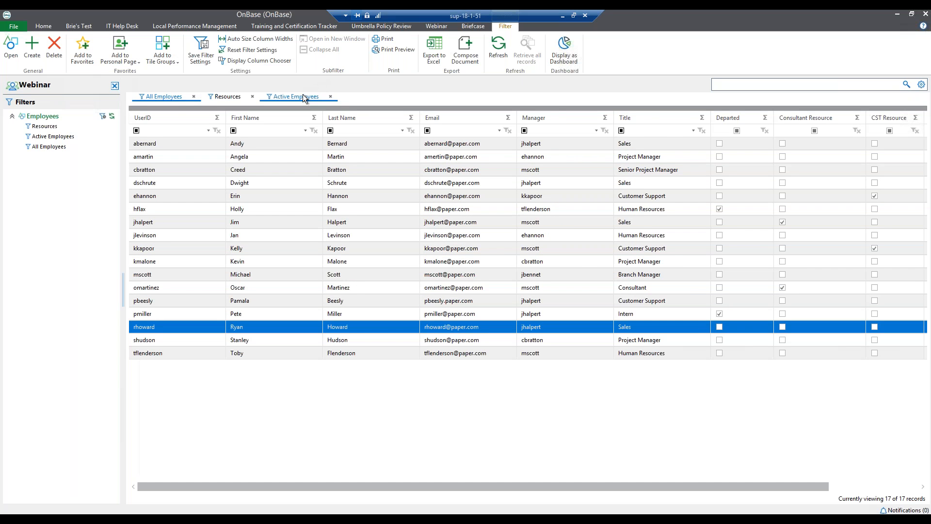
left_click(178, 95)
left_click(177, 95)
left_click(281, 97)
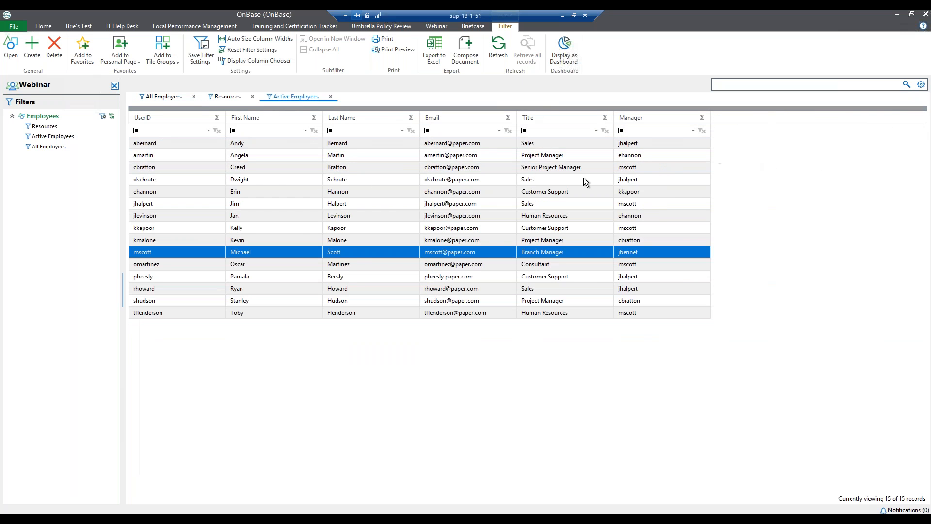
left_click(221, 517)
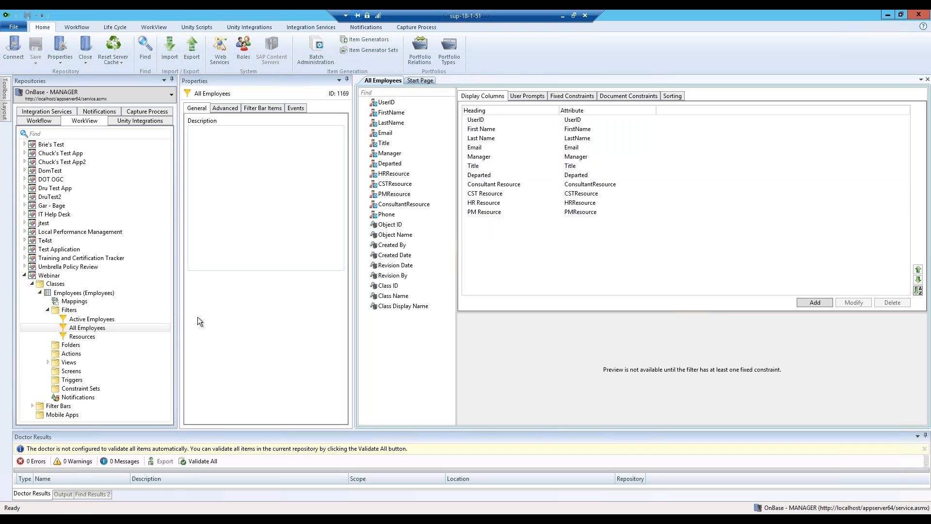
Add Phone as an Active Employees display column, save, and check its Departed = 0 constraint.
left_click(81, 321)
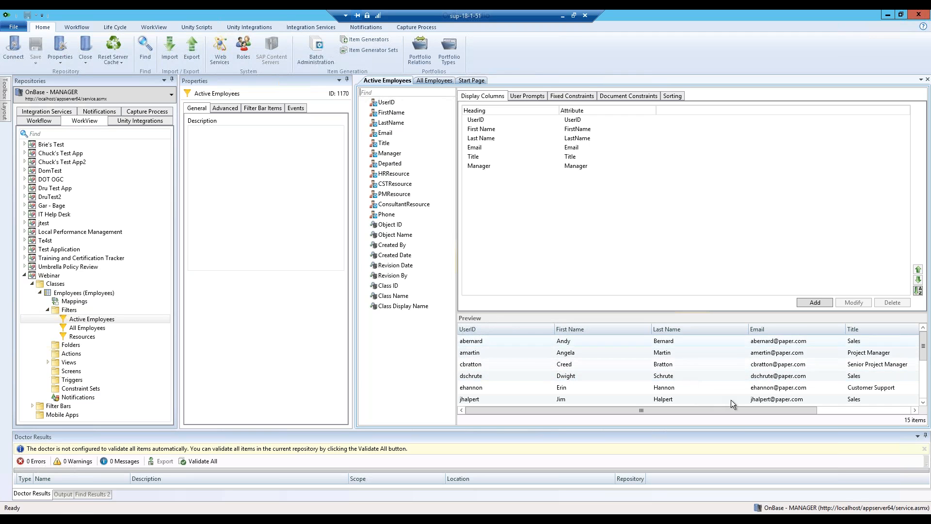
left_click_drag(706, 413, 786, 409)
left_click_drag(853, 399, 536, 395)
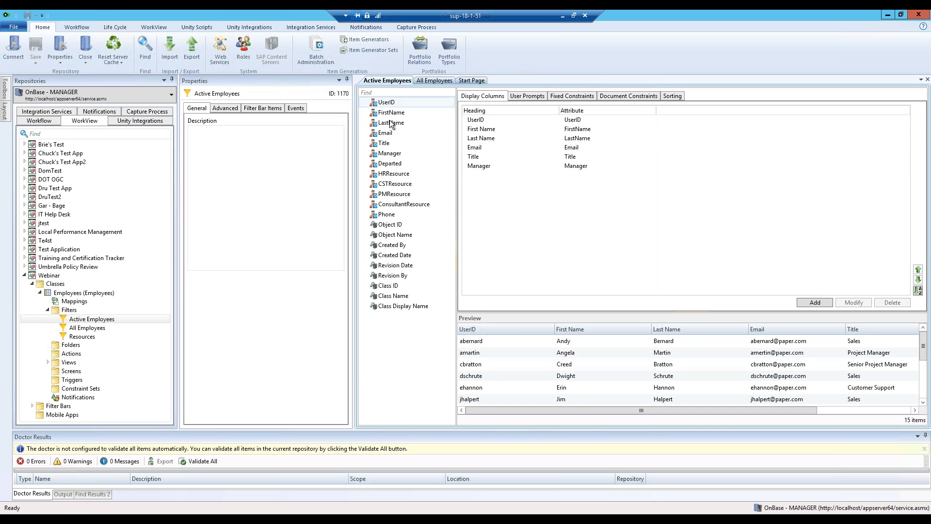
double_click(388, 215)
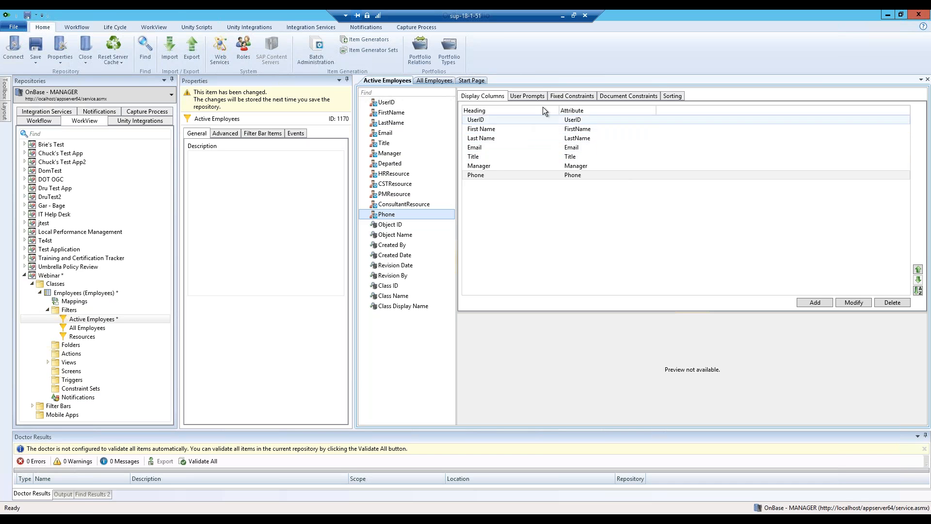
left_click(35, 46)
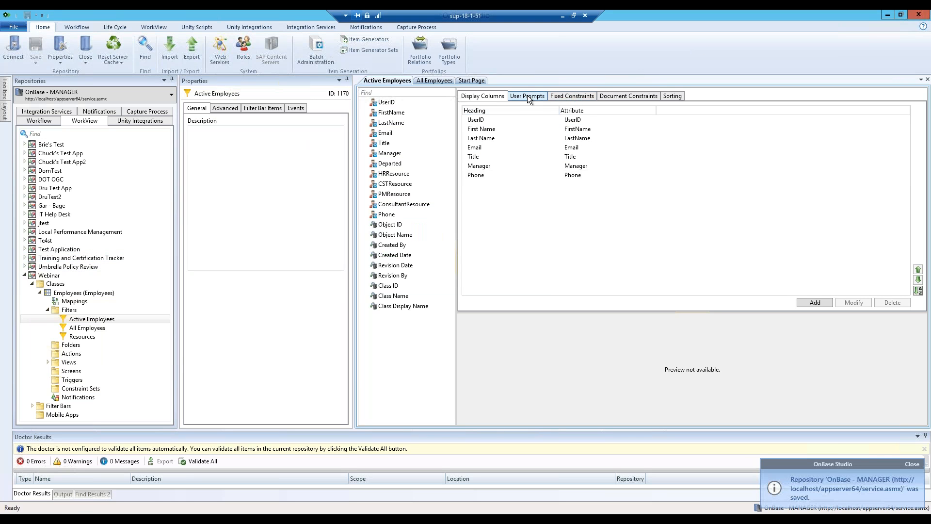
left_click(572, 96)
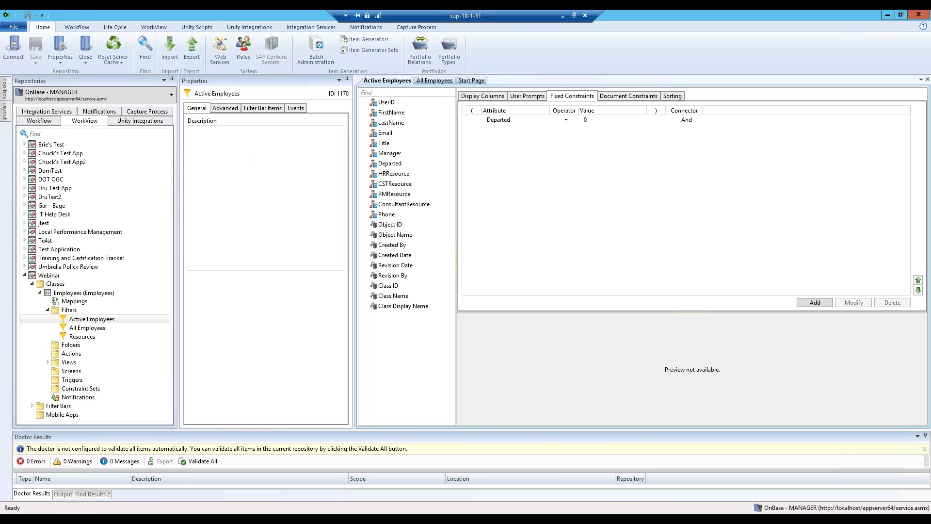
Review the Resources filter's constraints: Departed = 0 and any resource flag = 1.
left_click(81, 337)
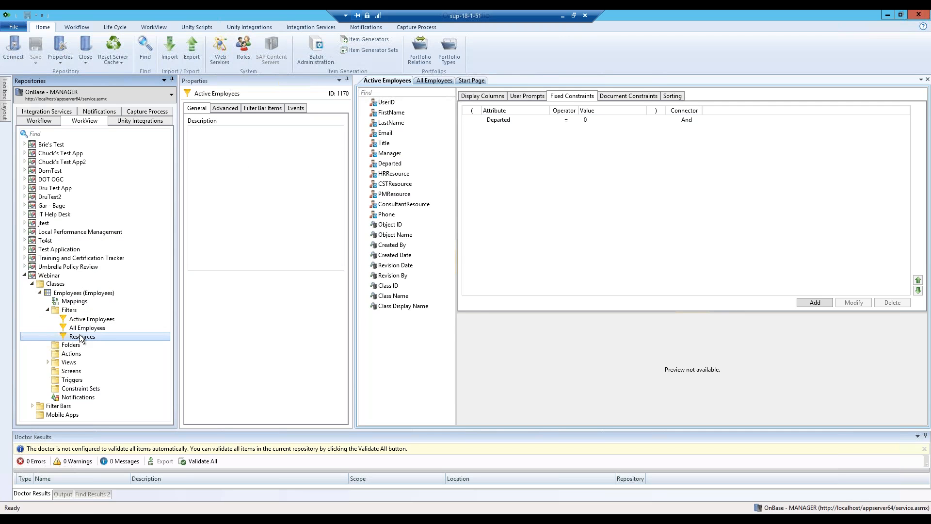
left_click(568, 96)
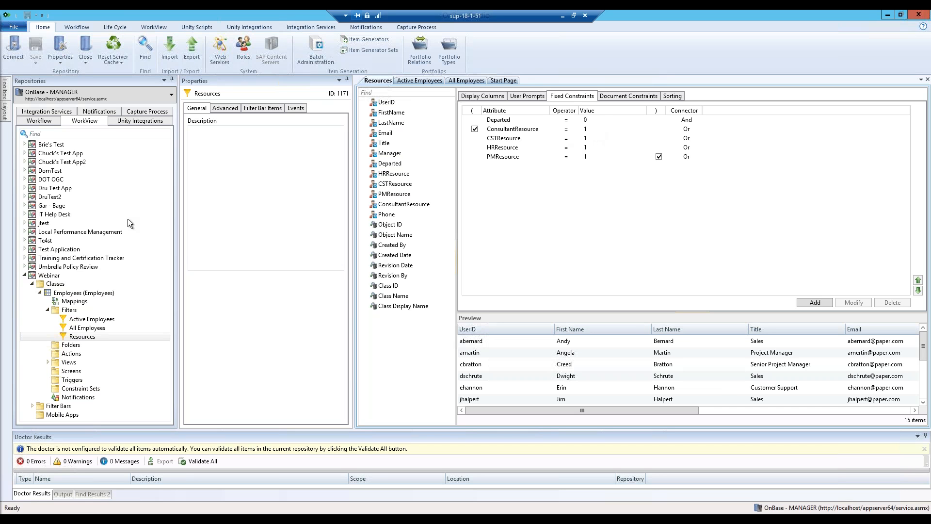
left_click(48, 362)
Open the Employees (Template: Employees) view in the layout designer.
left_click(97, 372)
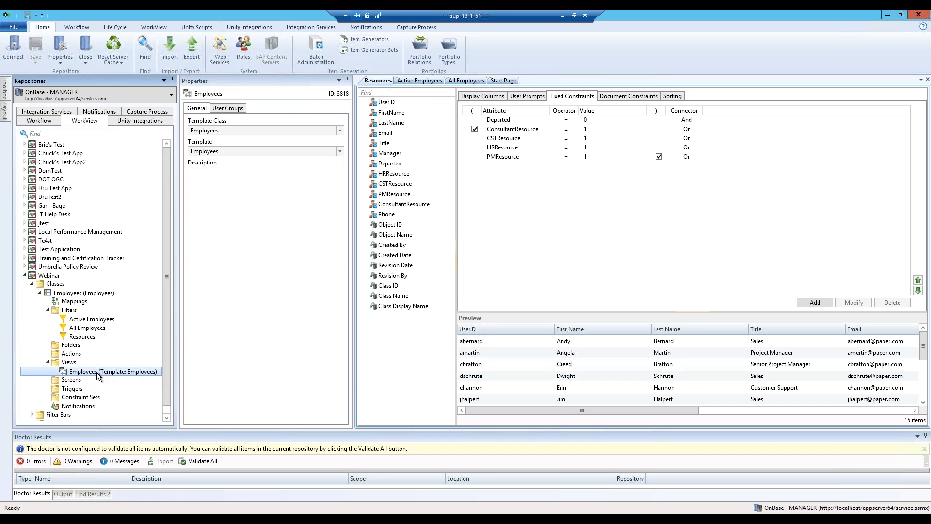
double_click(98, 374)
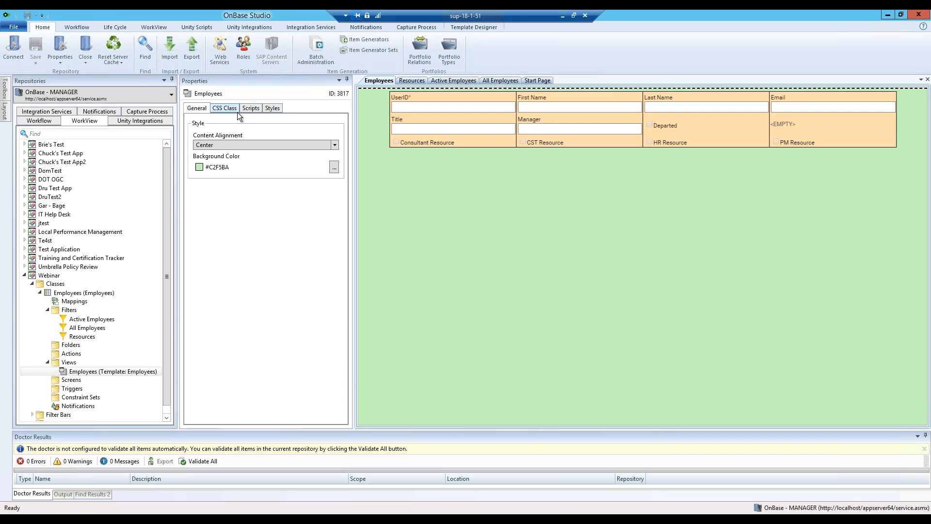
mouse_move(5, 91)
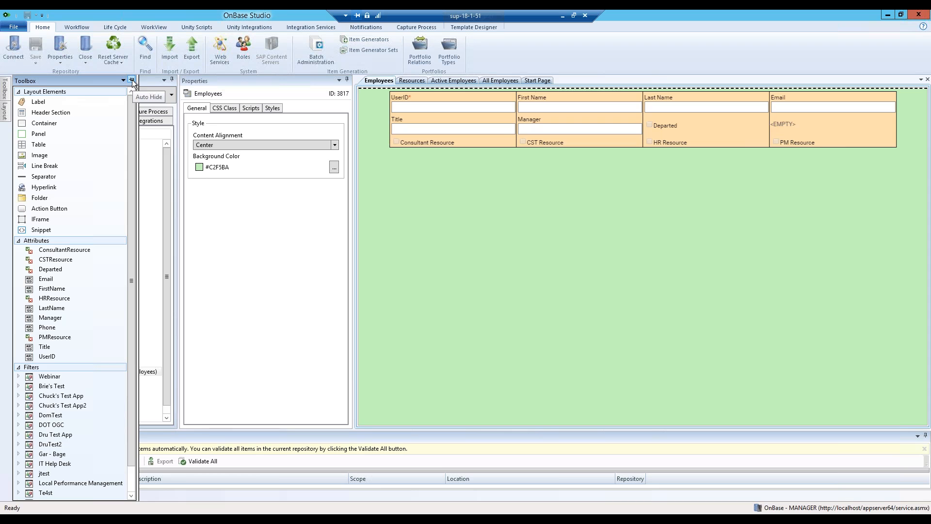
Pin the Toolbox panel so it stays open beside the Employees view layout.
left_click(132, 81)
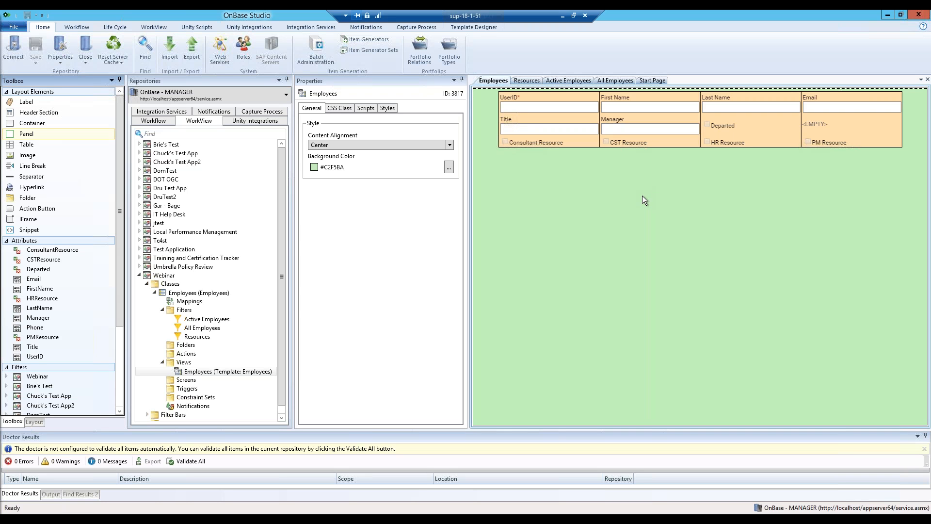
Place the Phone attribute into the empty layout table cell directly below Email.
left_click(614, 147)
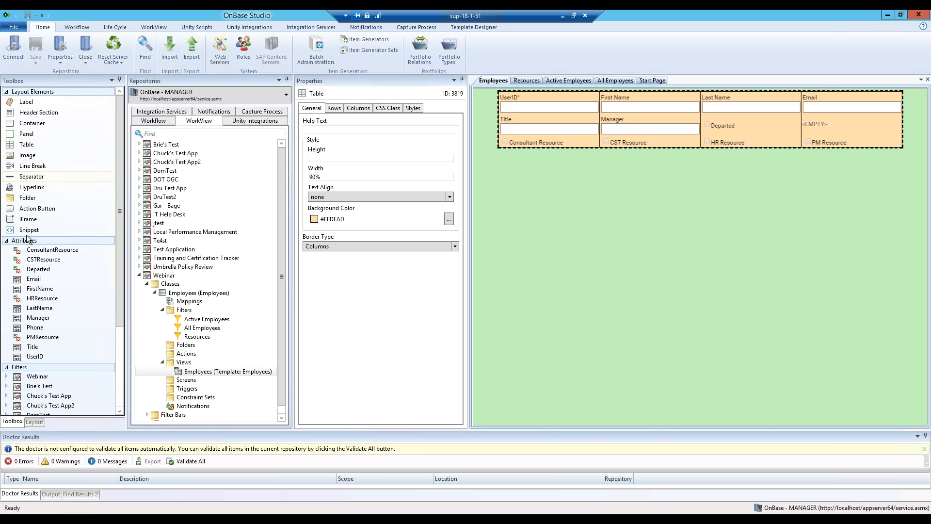
left_click(30, 330)
left_click_drag(31, 332, 829, 122)
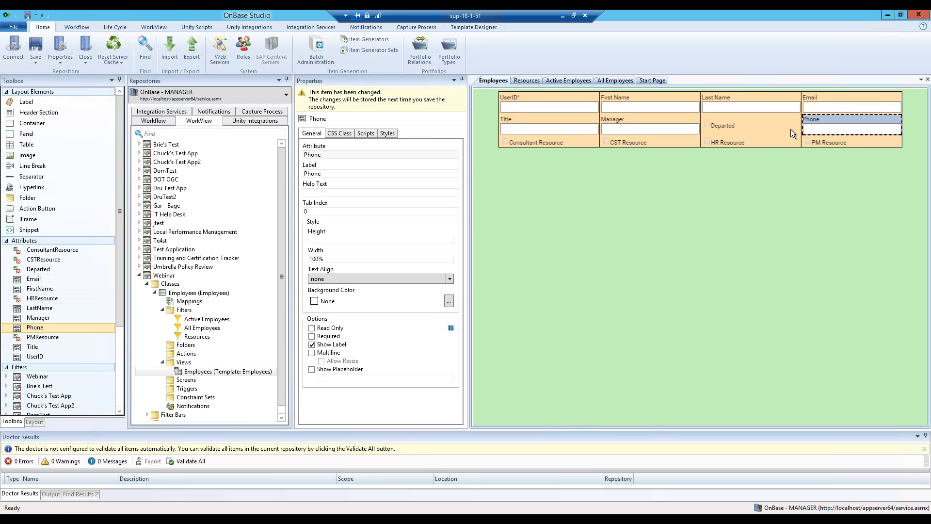
left_click(734, 187)
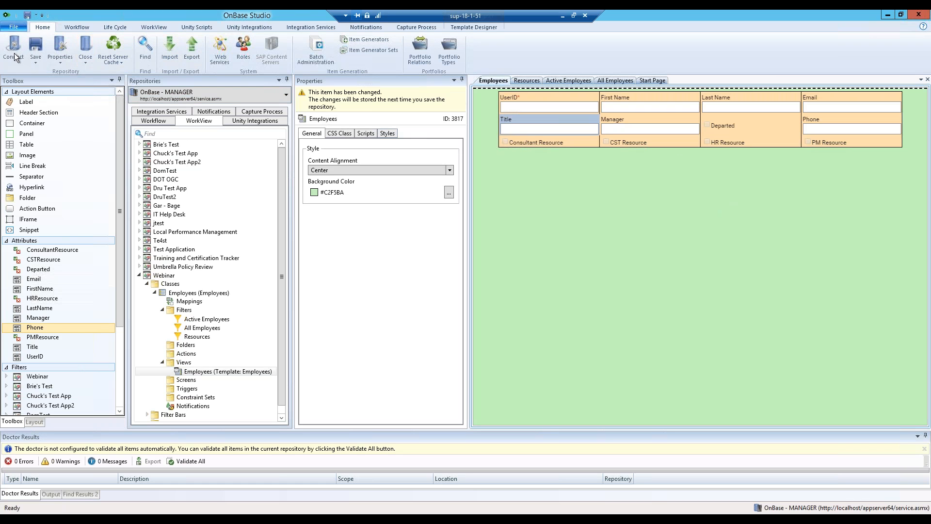
Save the Phone layout change and show the Employees filter bar's Resources, Active Employees and All Employees items.
left_click(36, 49)
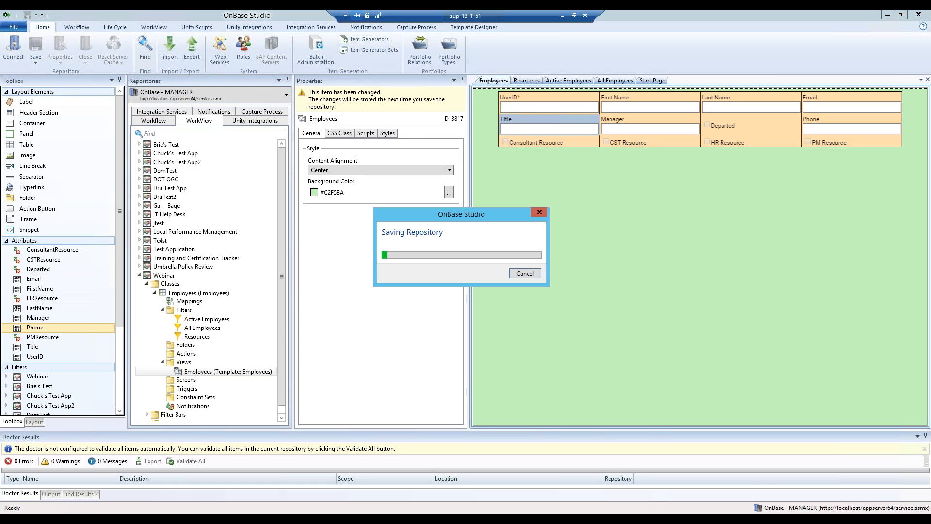
left_click_drag(279, 276, 278, 319)
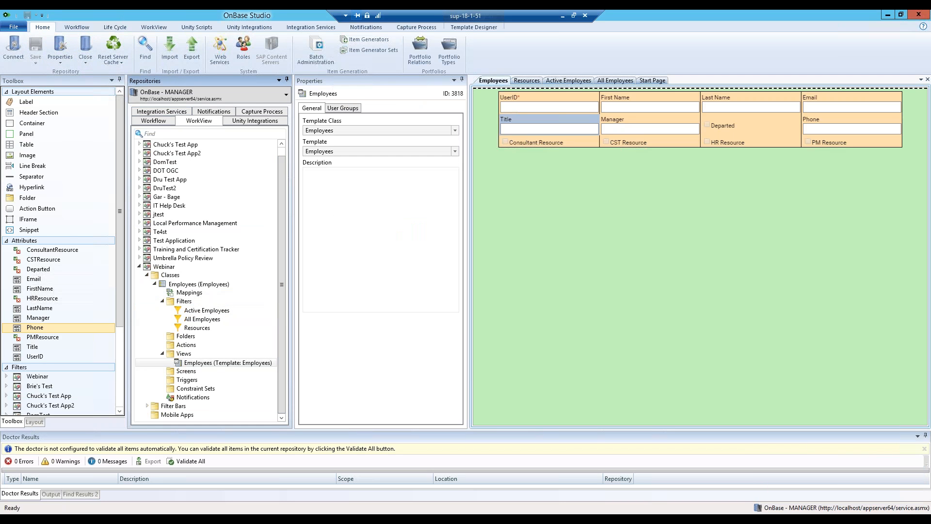
left_click(147, 406)
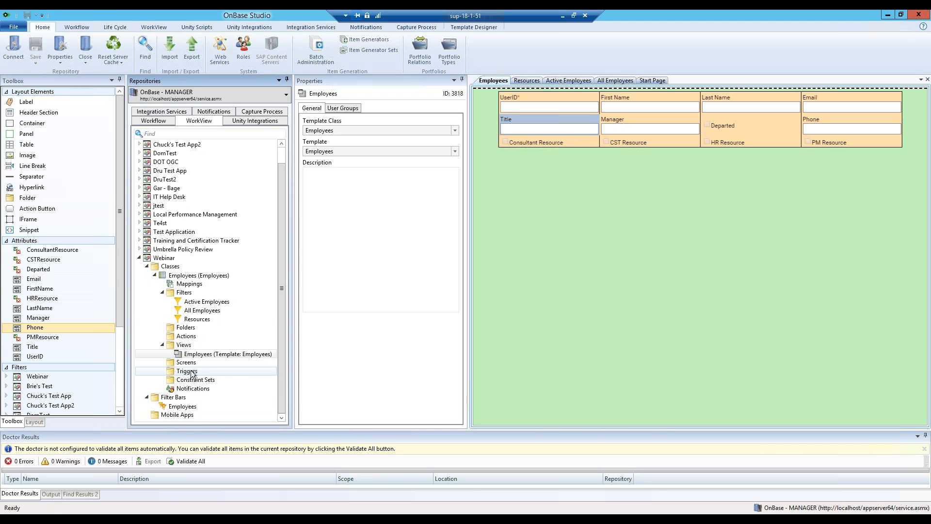
left_click(171, 408)
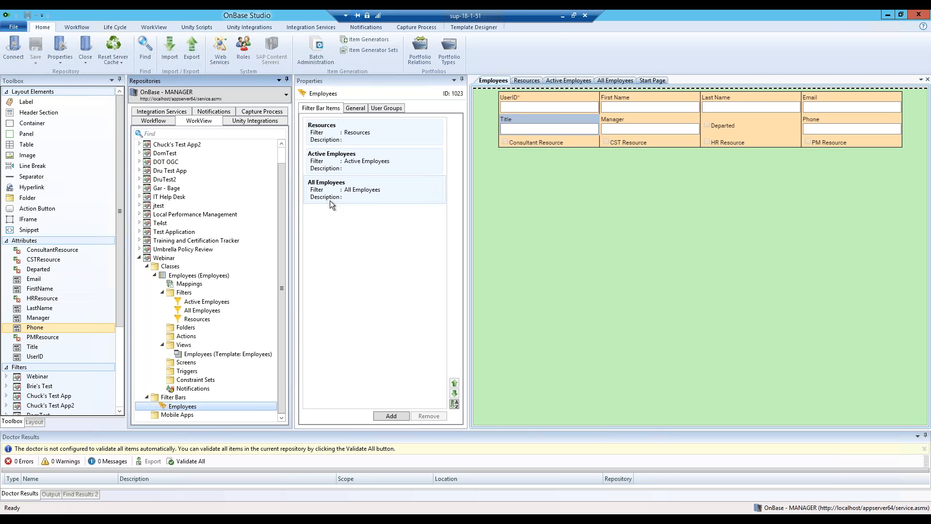
Delete the All Employees item from the Employees filter bar.
left_click(371, 184)
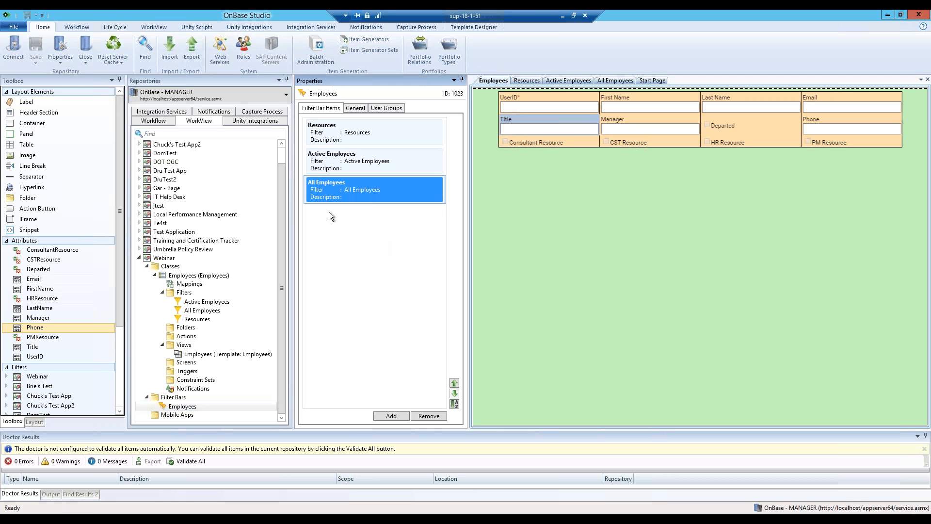
left_click(427, 416)
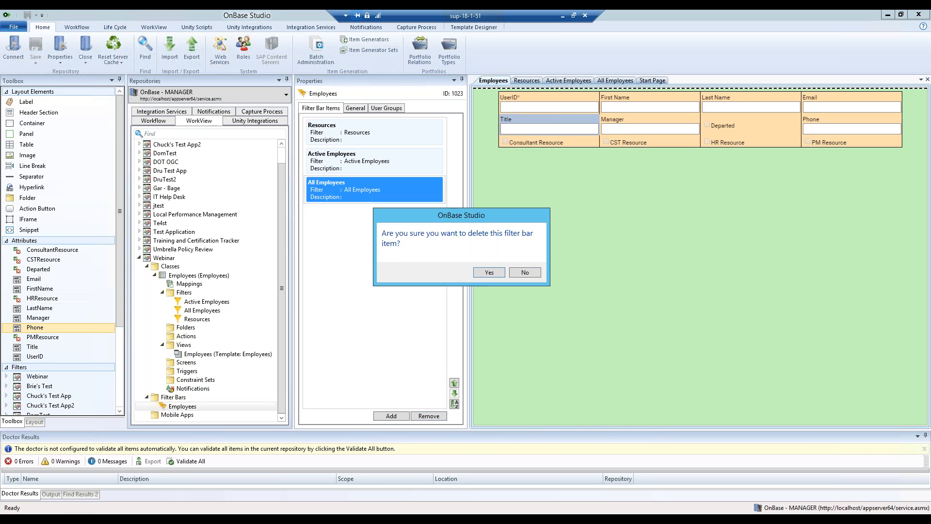
left_click(489, 272)
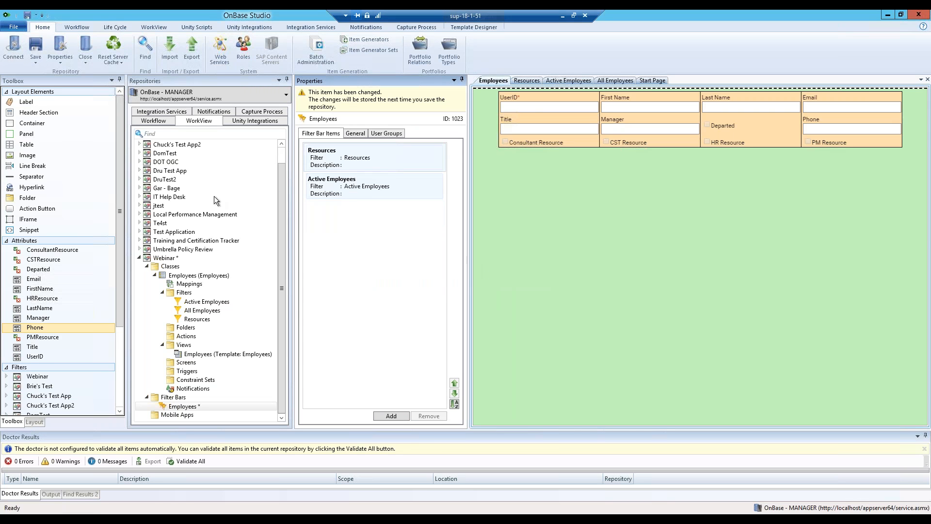
left_click(271, 285)
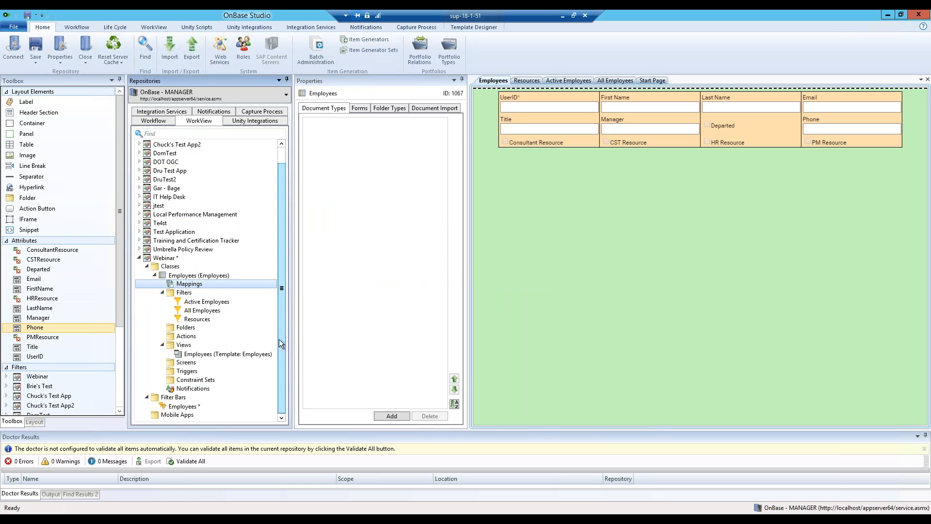
Create an 'Admin' filter bar with the All Employees filter, open to all application-assigned user groups.
right_click(215, 406)
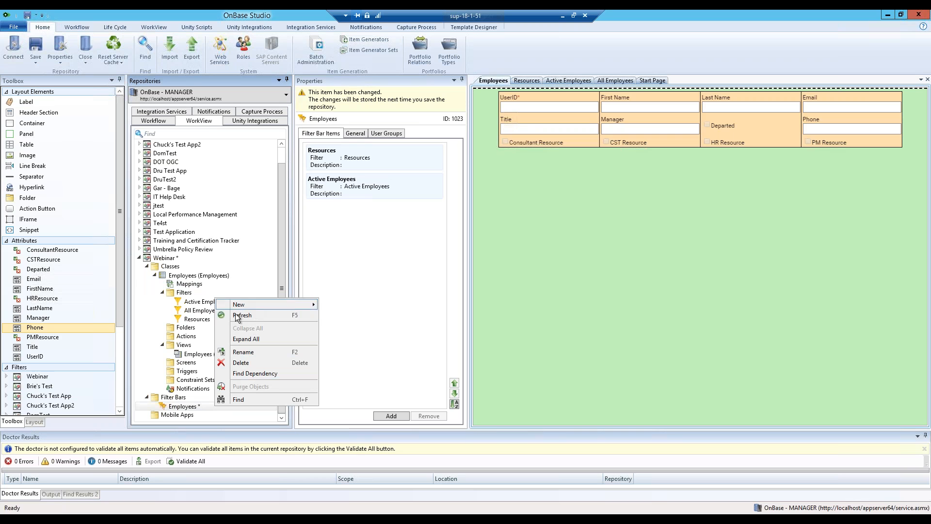
mouse_move(238, 306)
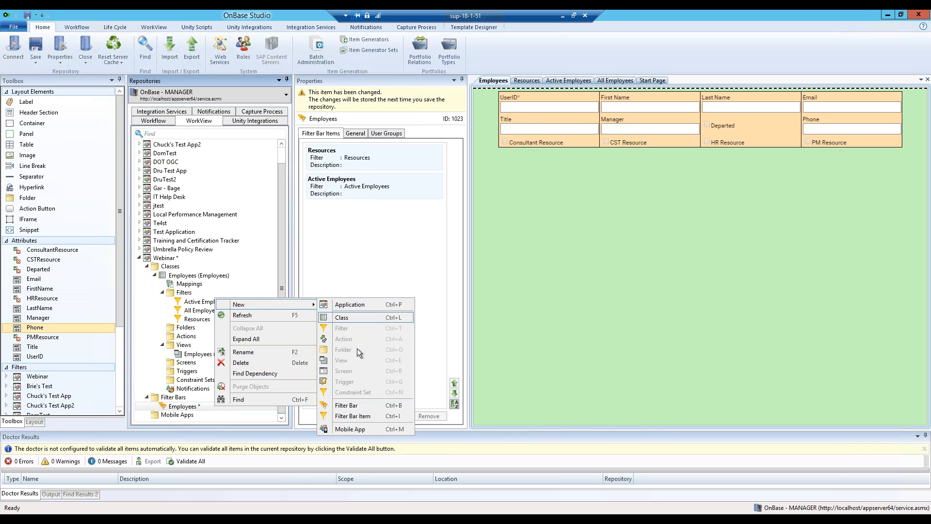
left_click(347, 405)
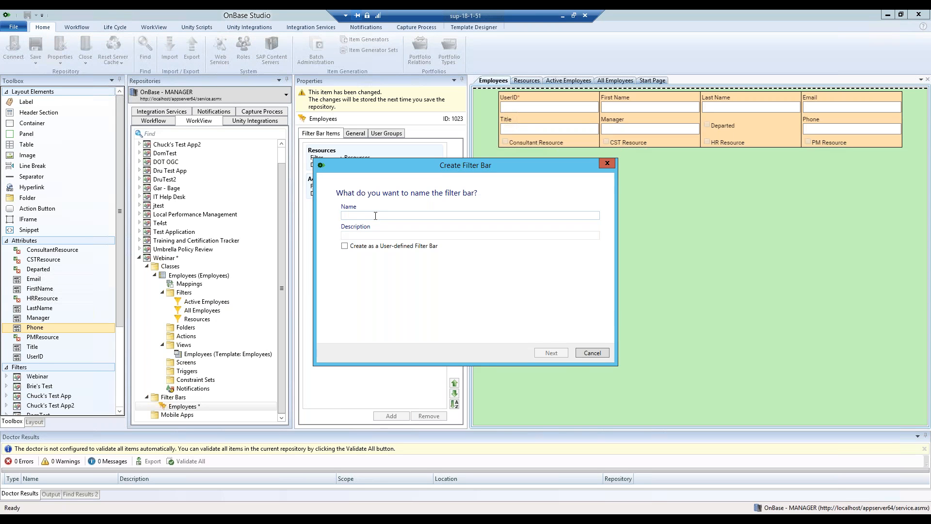
type("Admin")
left_click(553, 352)
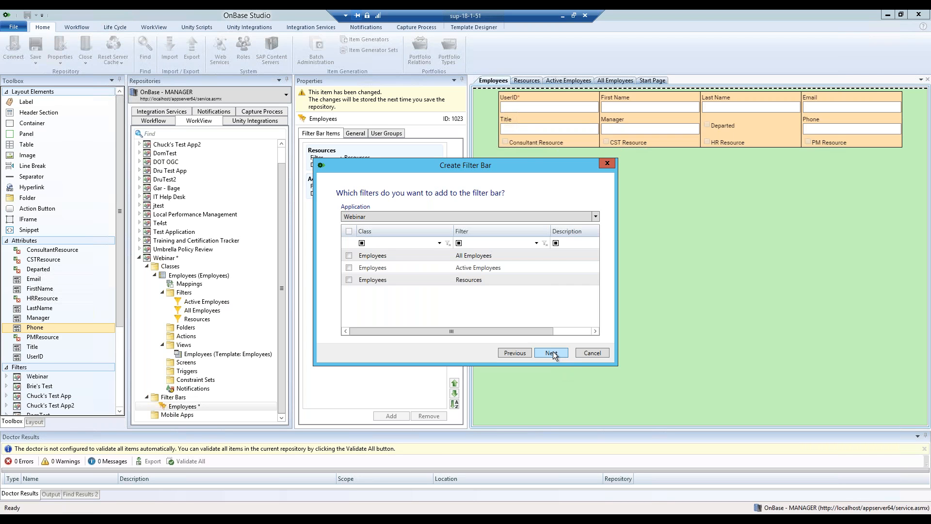
left_click(349, 256)
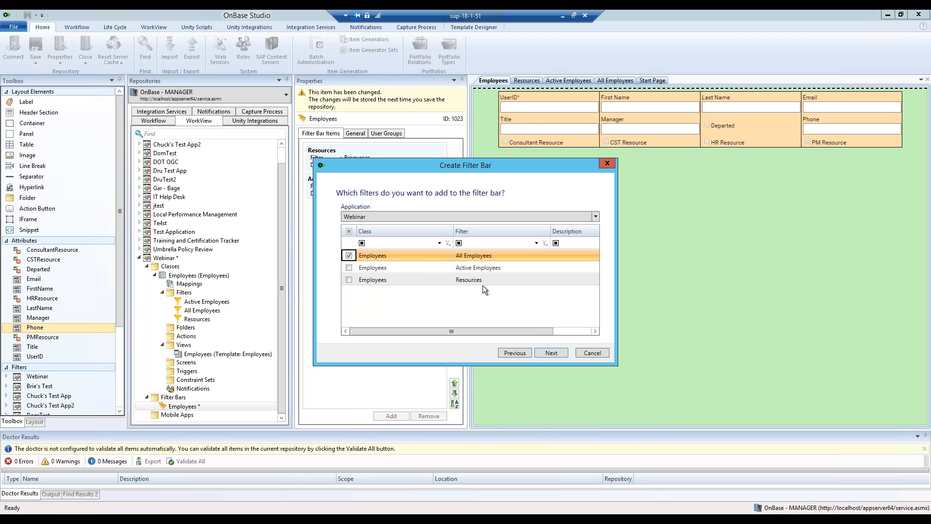
left_click(548, 352)
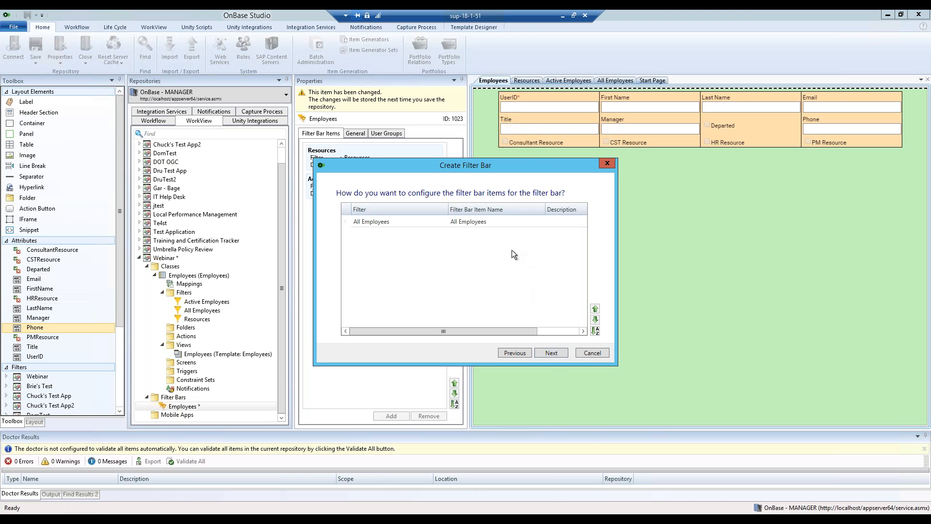
left_click(550, 356)
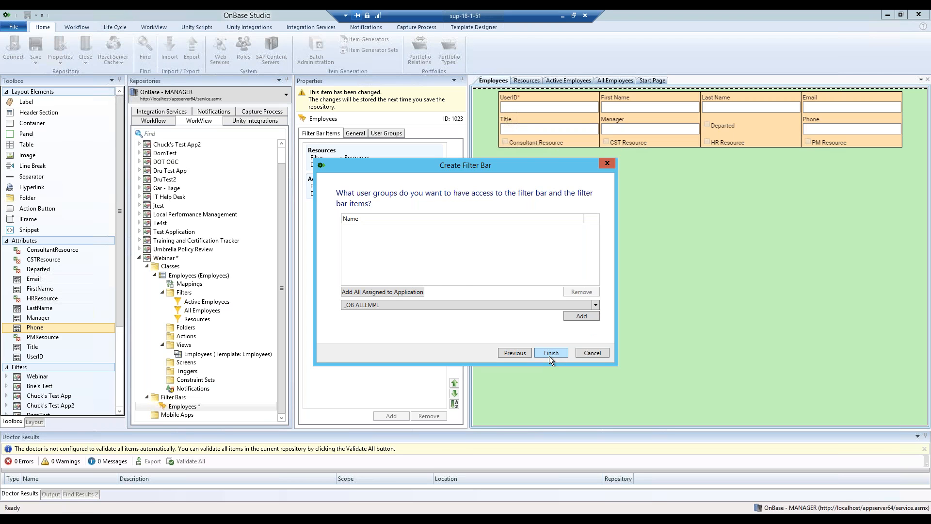
left_click(409, 292)
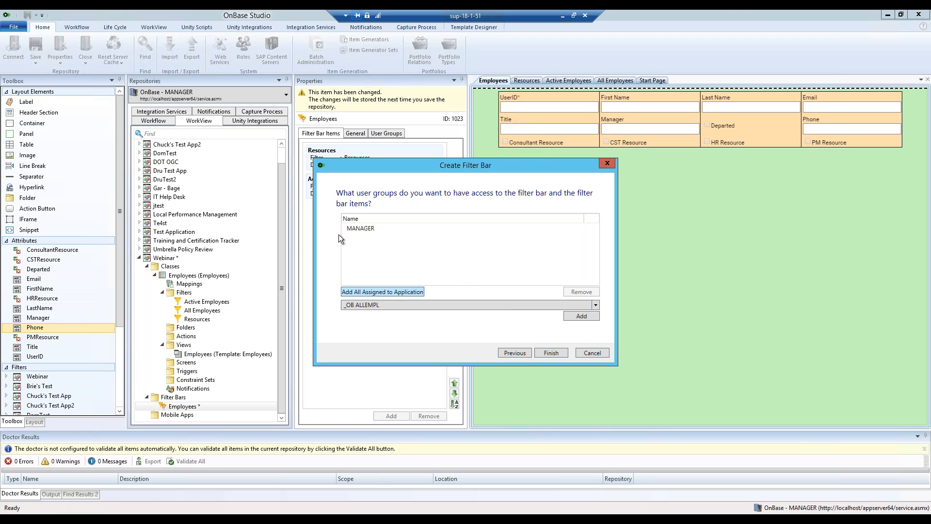
left_click(555, 354)
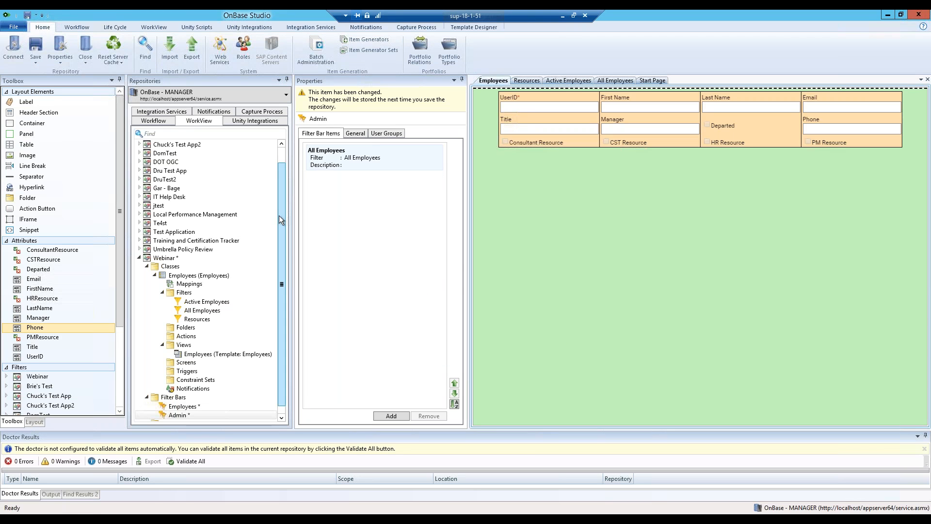
scroll(268, 257, "down", 1)
Review the Employees and Admin filter bars, then save the repository and reset the server cache.
left_click(182, 398)
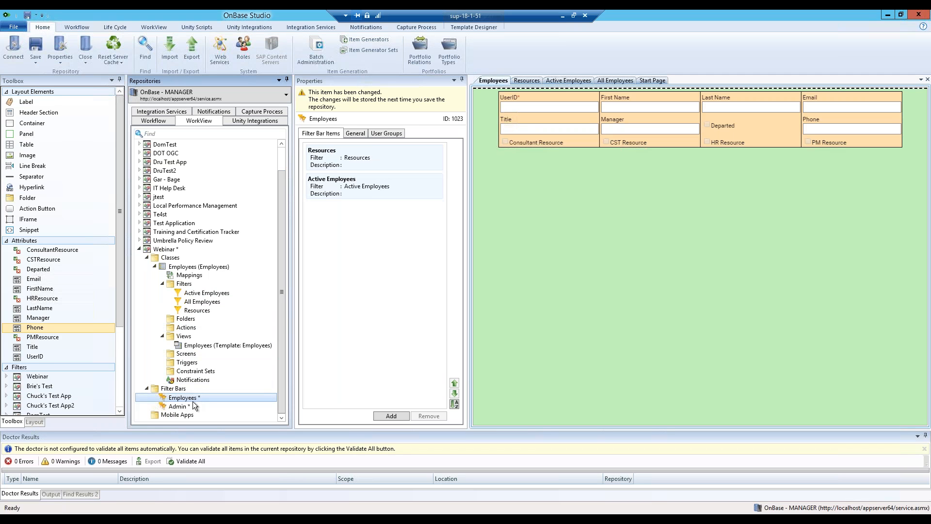
left_click(407, 187)
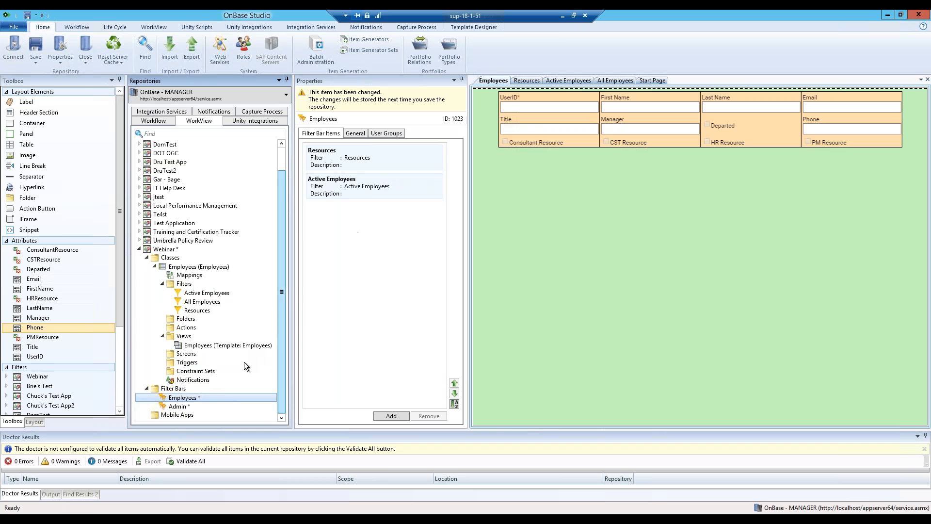
left_click(179, 407)
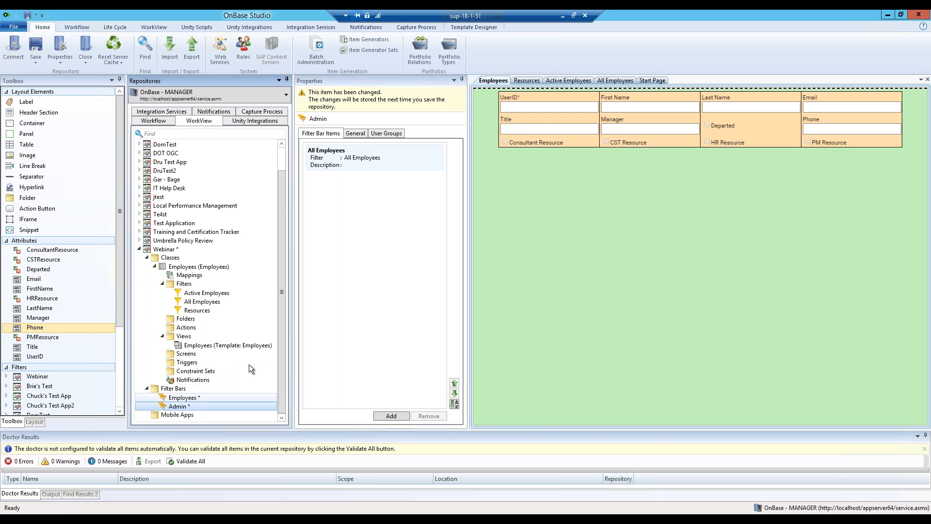
left_click(35, 47)
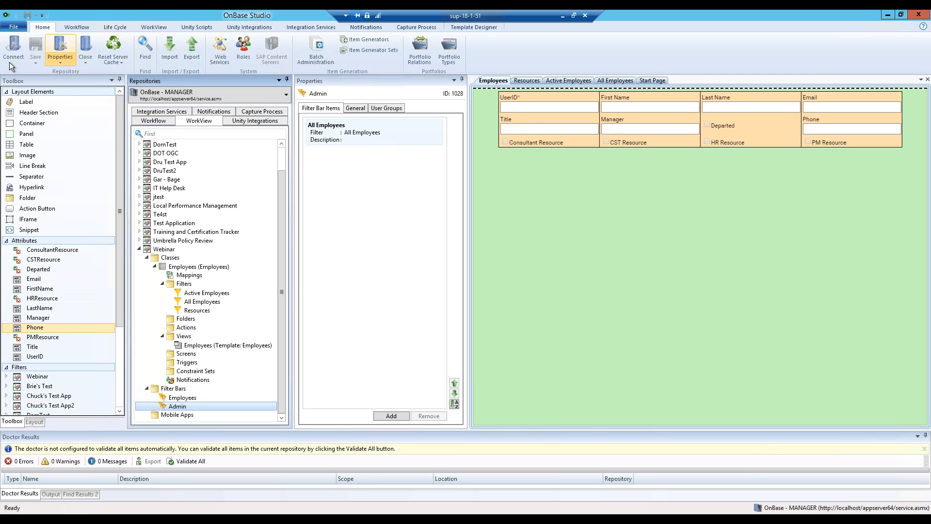
left_click(118, 40)
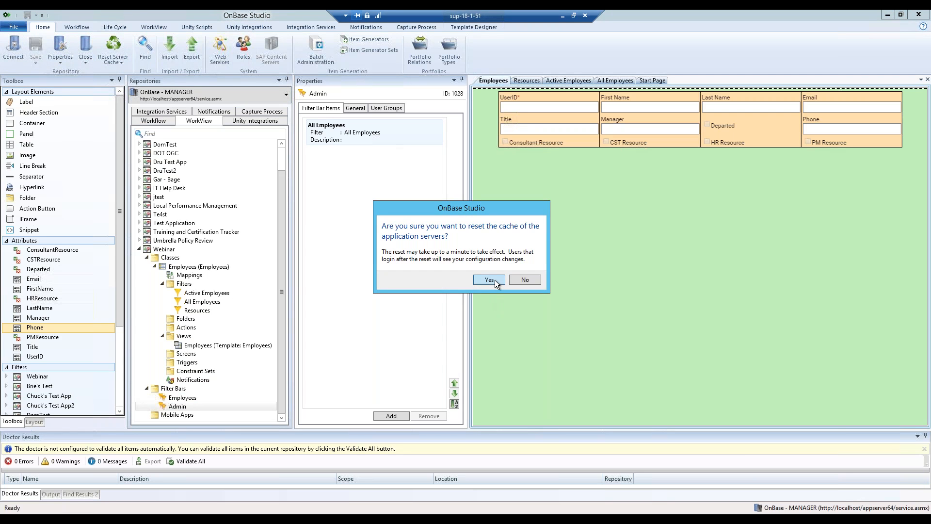
left_click(495, 280)
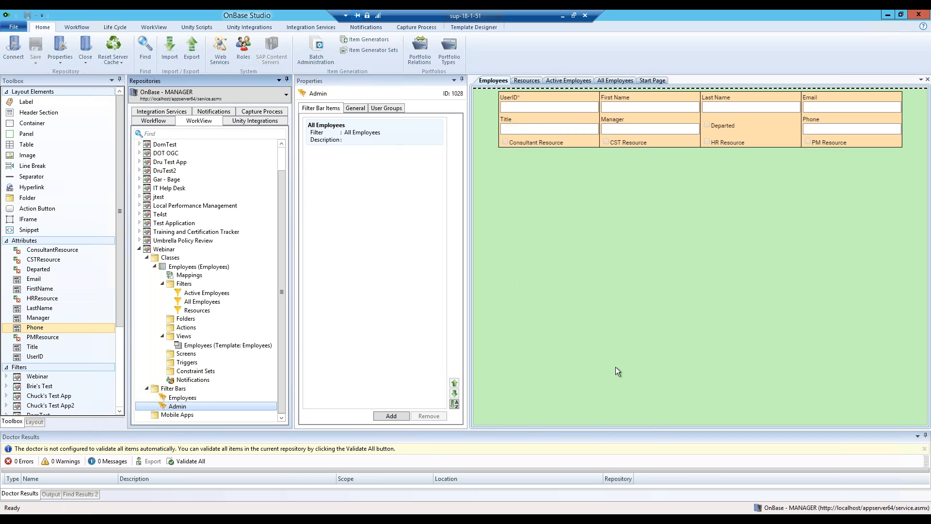
Exit the running OnBase client from the system tray and minimize OnBase Studio.
left_click(856, 511)
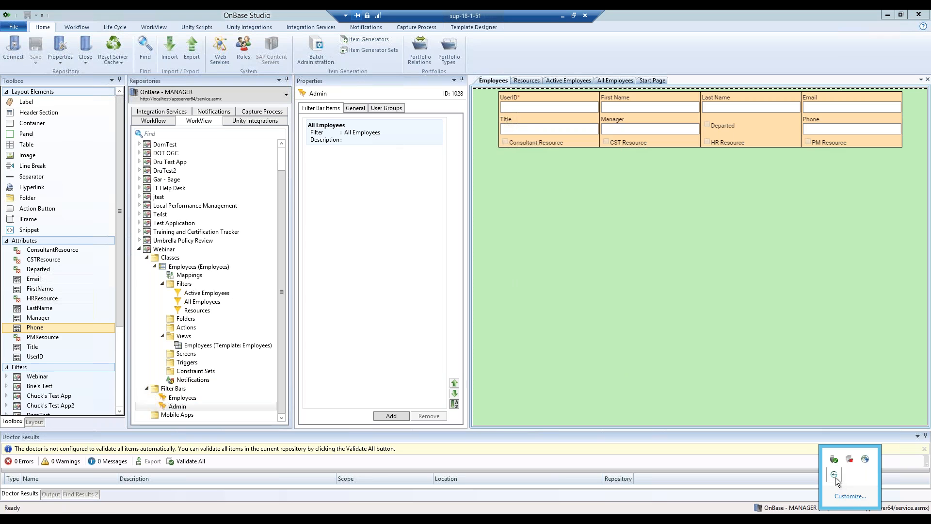
right_click(834, 475)
left_click(857, 507)
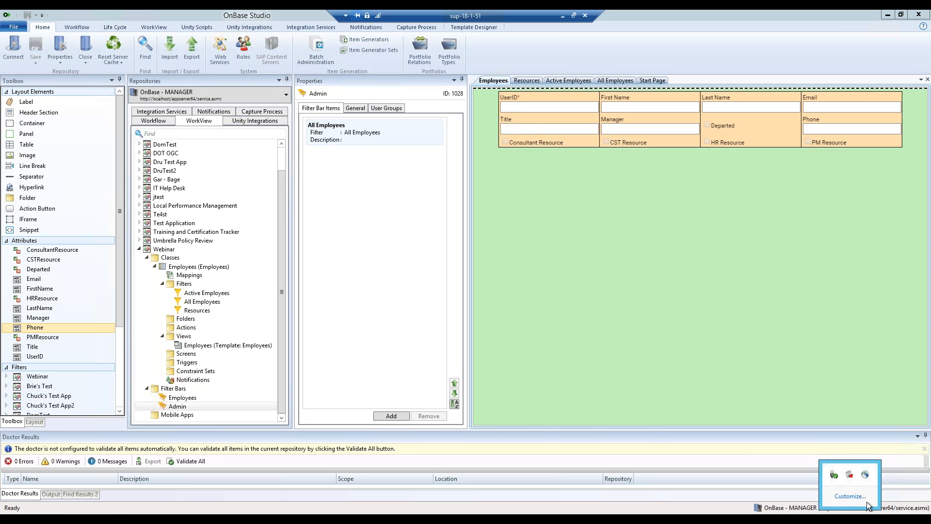
left_click(888, 15)
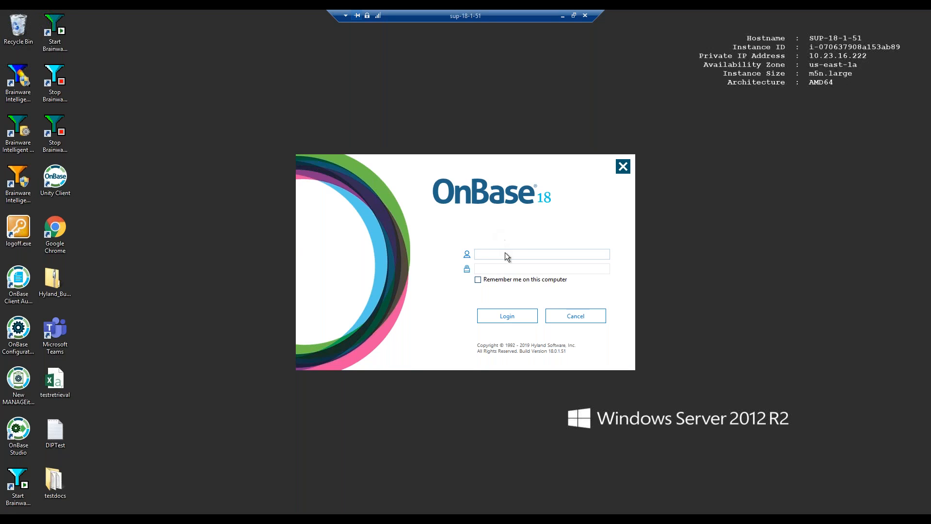
Log in to the Unity Client with the account's username and password.
type("MANAGER")
key("Tab")
type("********")
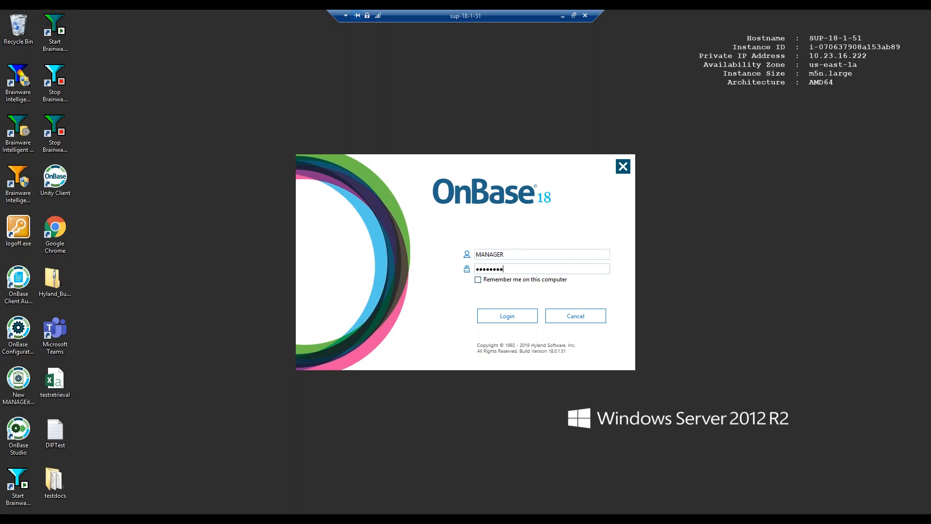
left_click(508, 315)
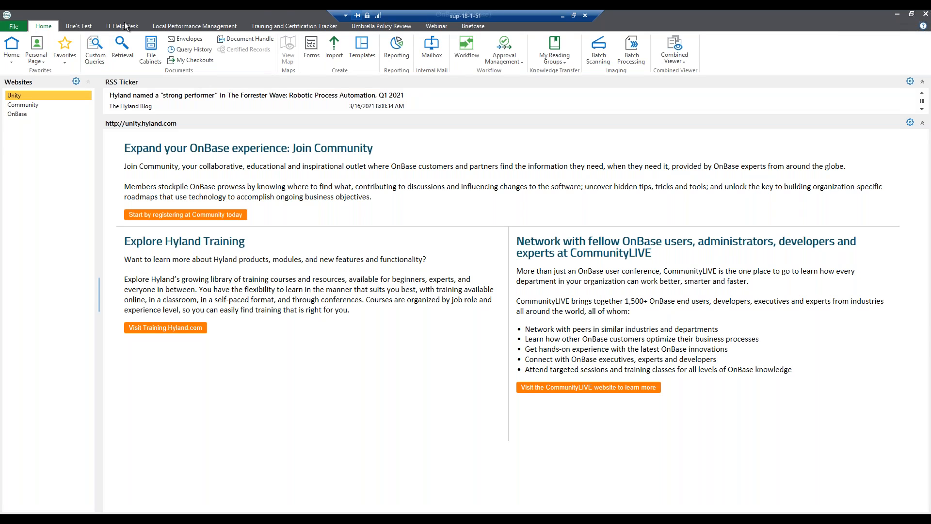
Run the Webinar Active Employees filter, view an employee record with its Phone field, then return to Studio.
left_click(438, 26)
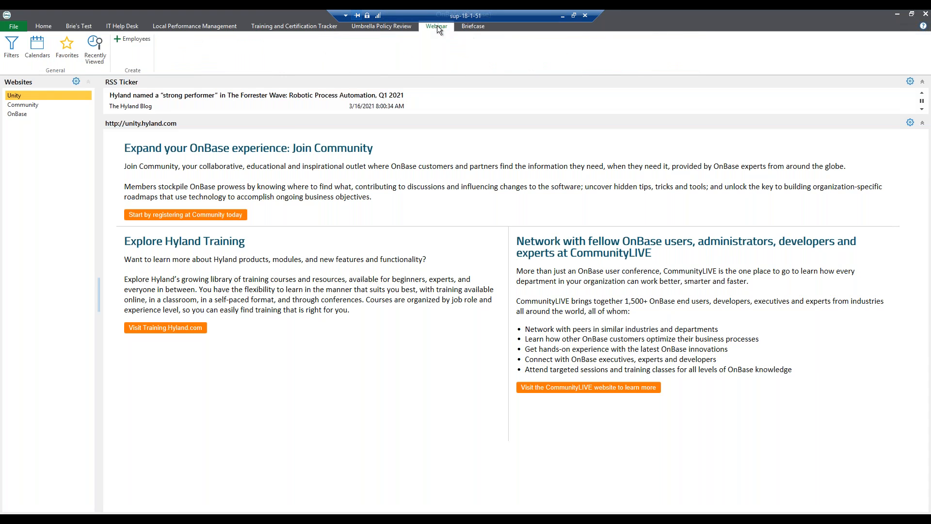
left_click(19, 59)
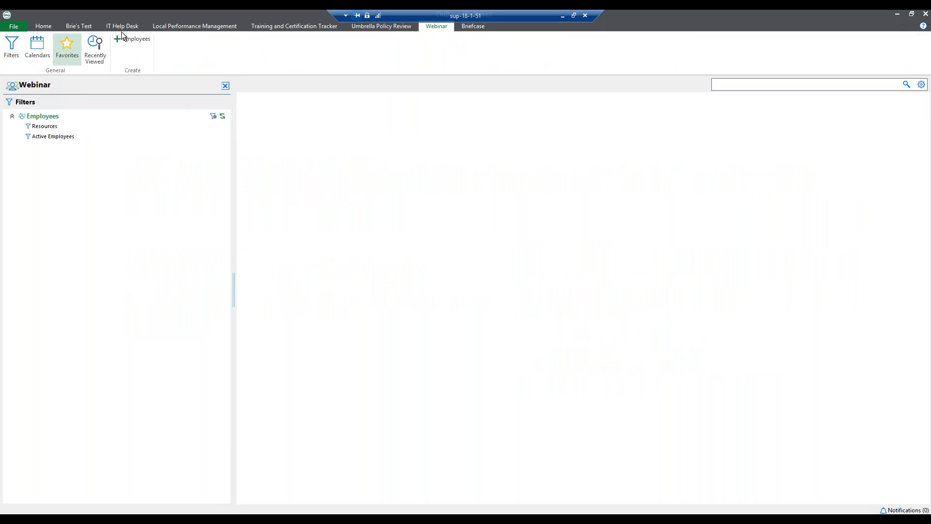
left_click(71, 141)
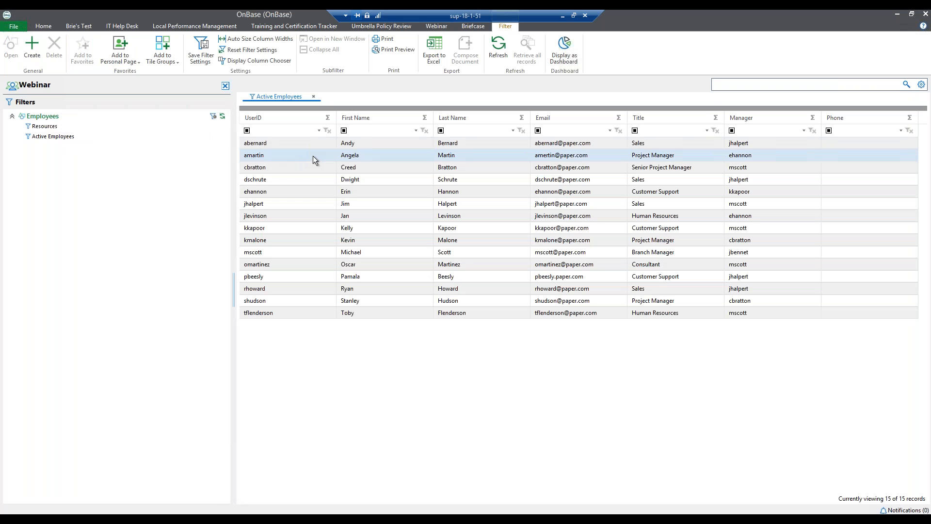
double_click(312, 156)
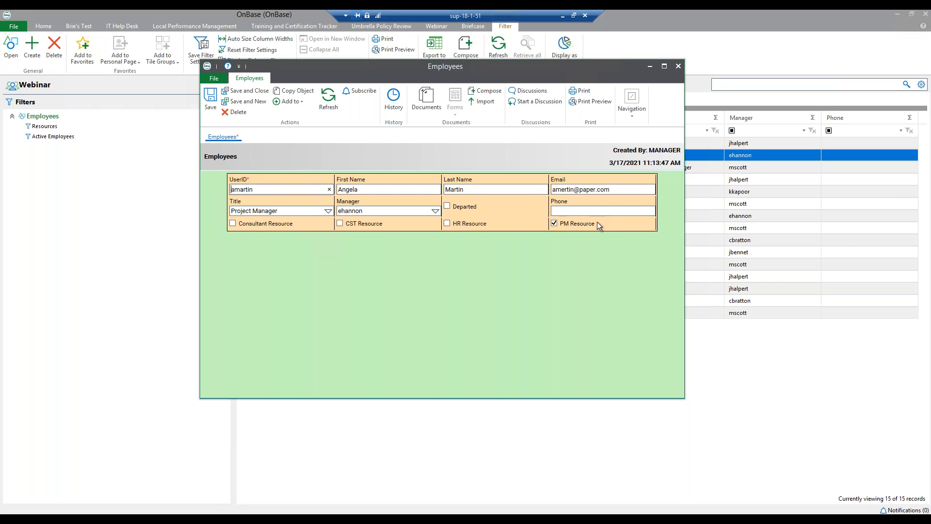
left_click(678, 66)
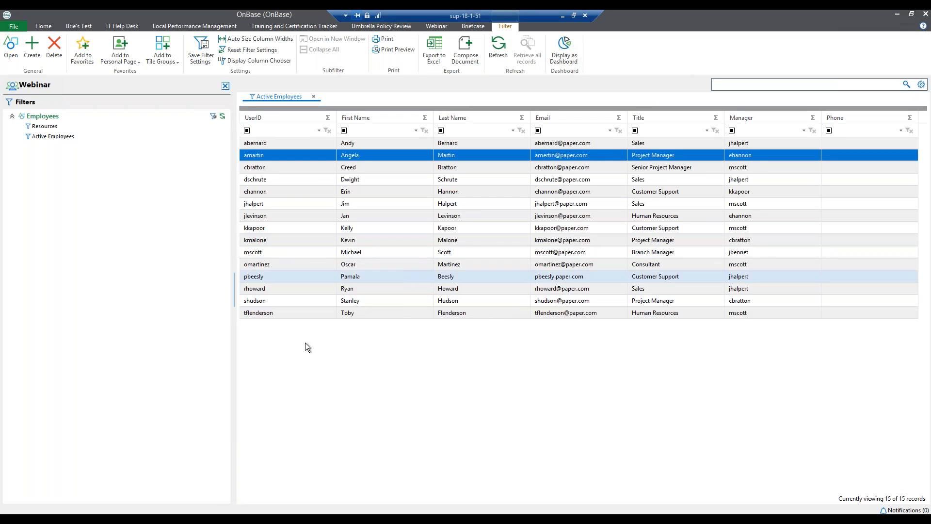
left_click(199, 520)
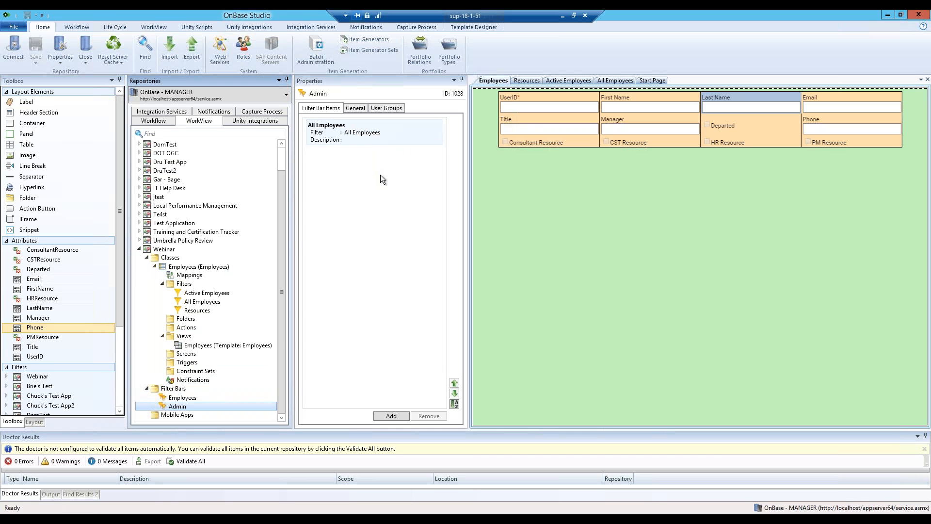
Show the User Groups tab in the Admin filter bar's Properties pane.
left_click(394, 109)
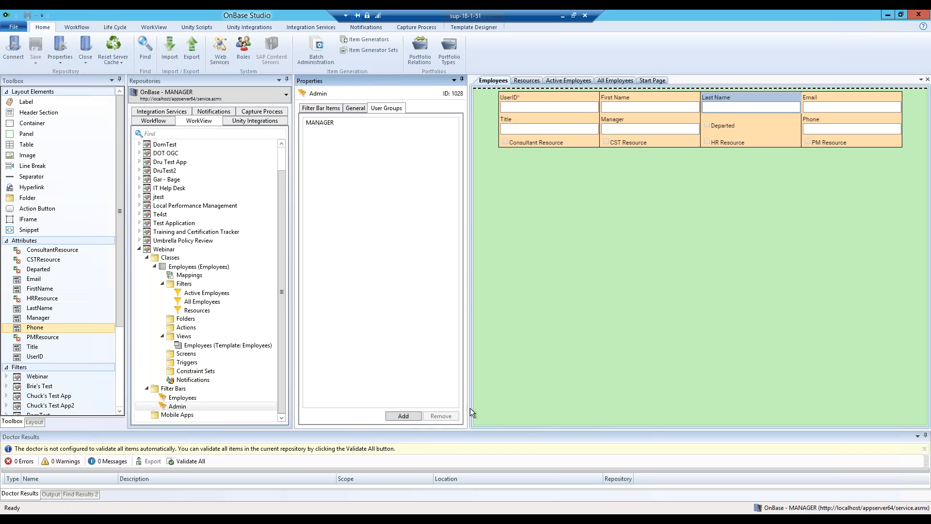